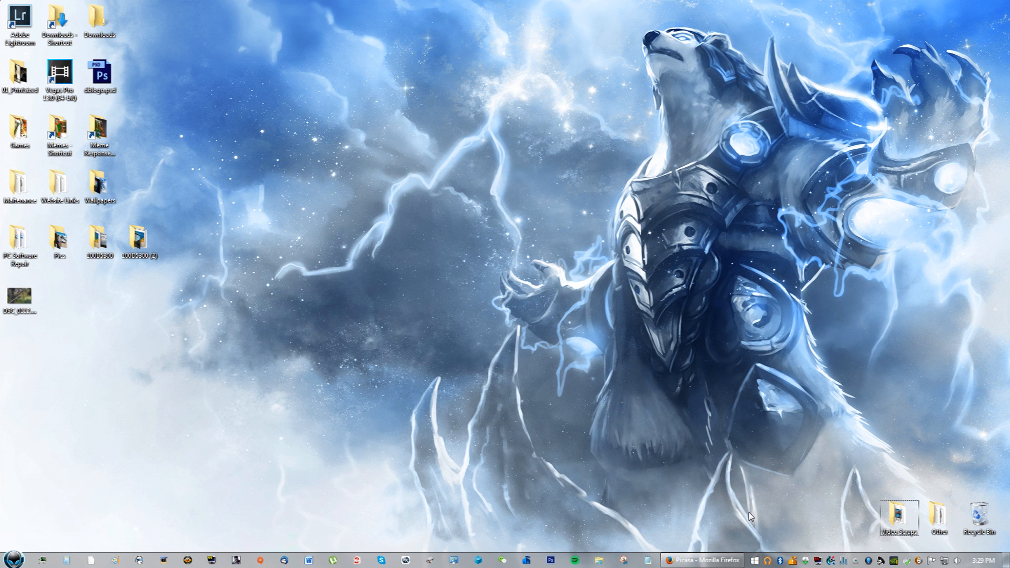
- View the Picasa download page in Firefox, and minimize the browser
click(706, 560)
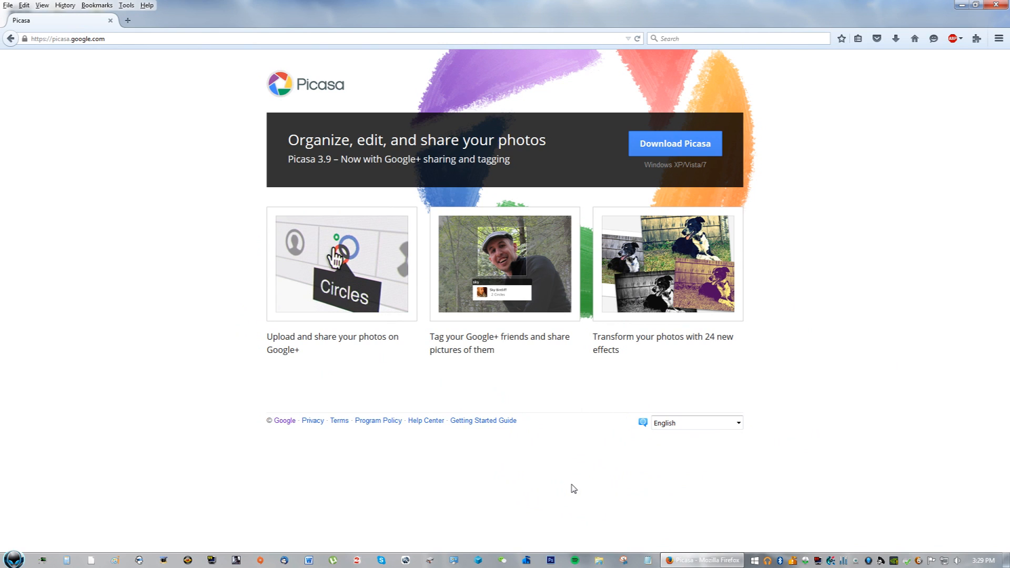
mouse_move(708, 556)
click(960, 5)
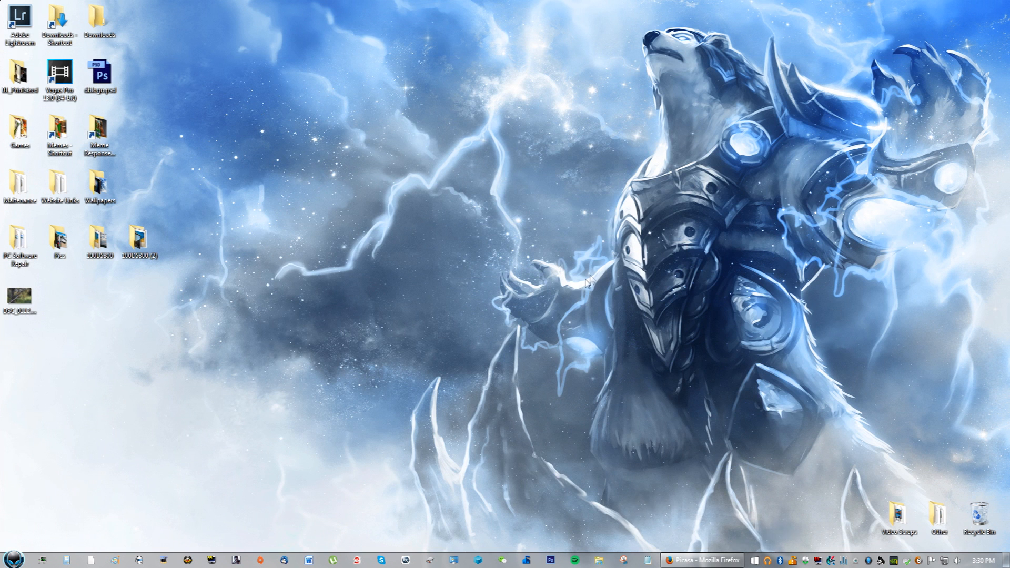
right_click(15, 302)
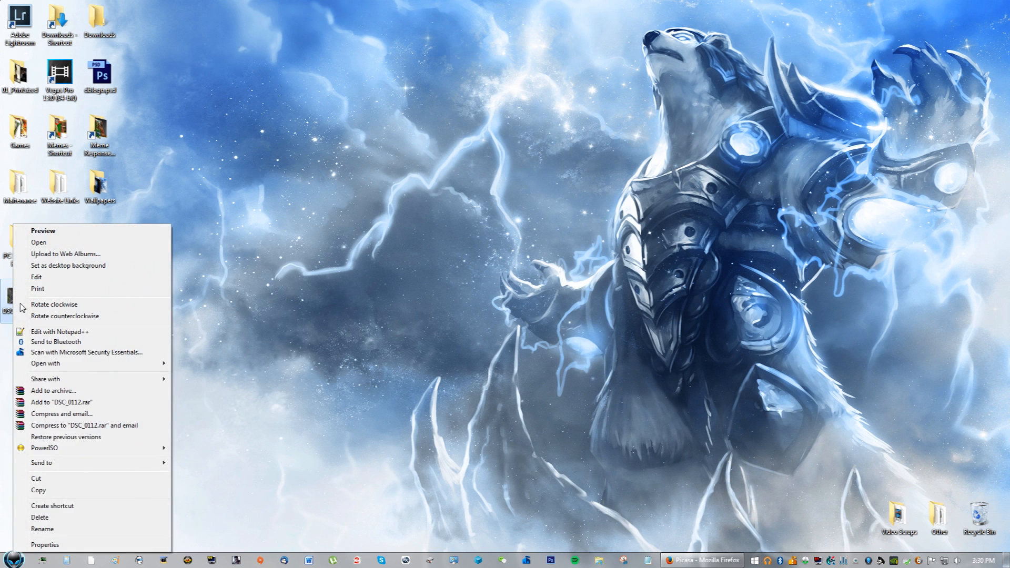
mouse_move(94, 364)
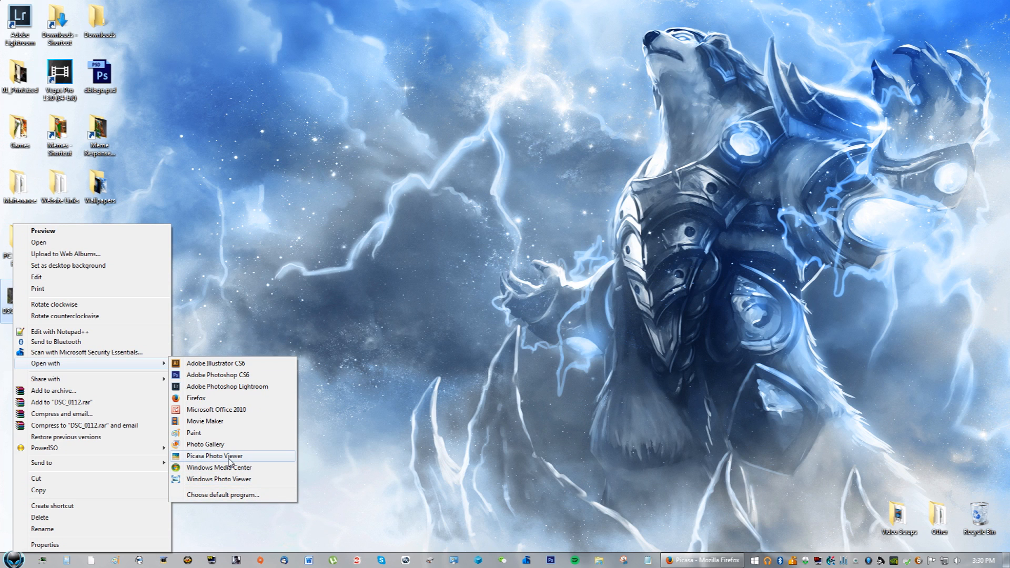
click(334, 453)
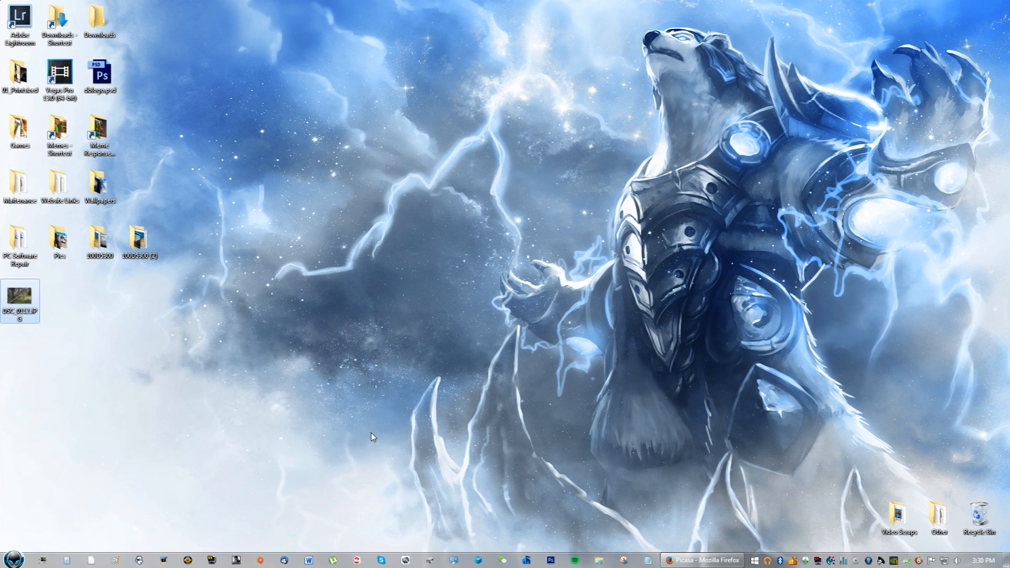
- Open DSC_0112.JPG from the desktop in the photo viewer and bring it into Picasa for editing
click(14, 303)
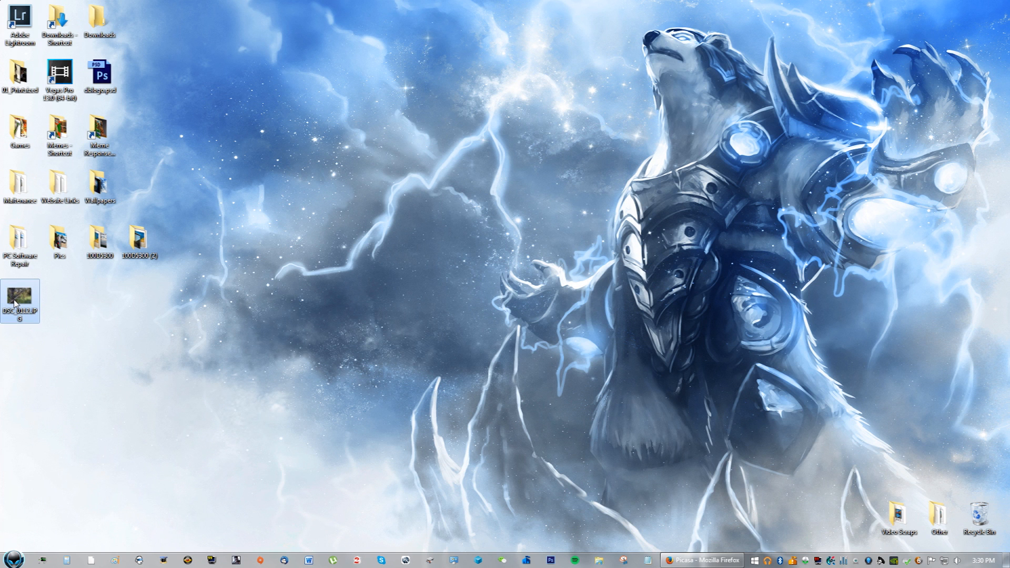
double_click(14, 304)
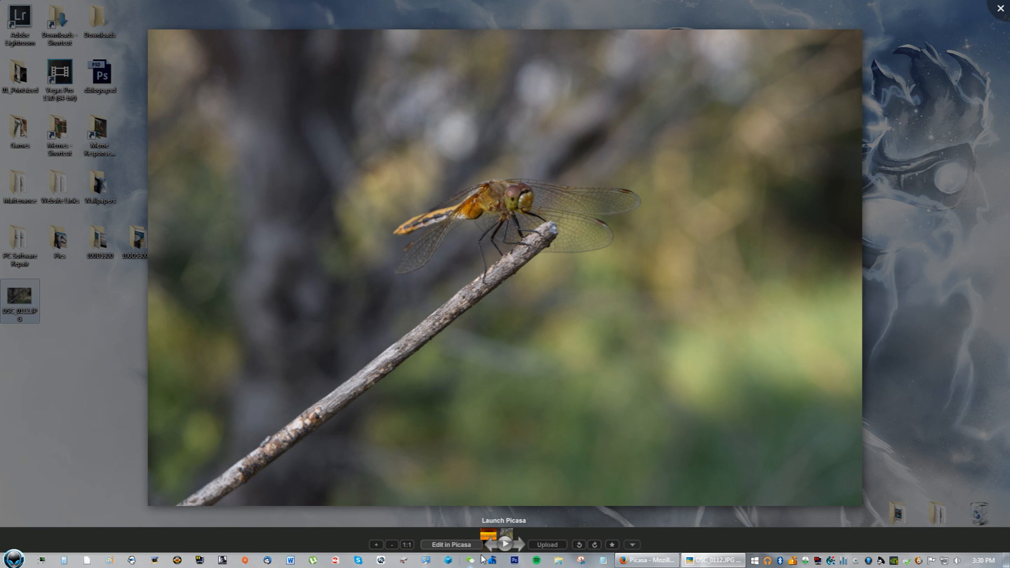
click(447, 545)
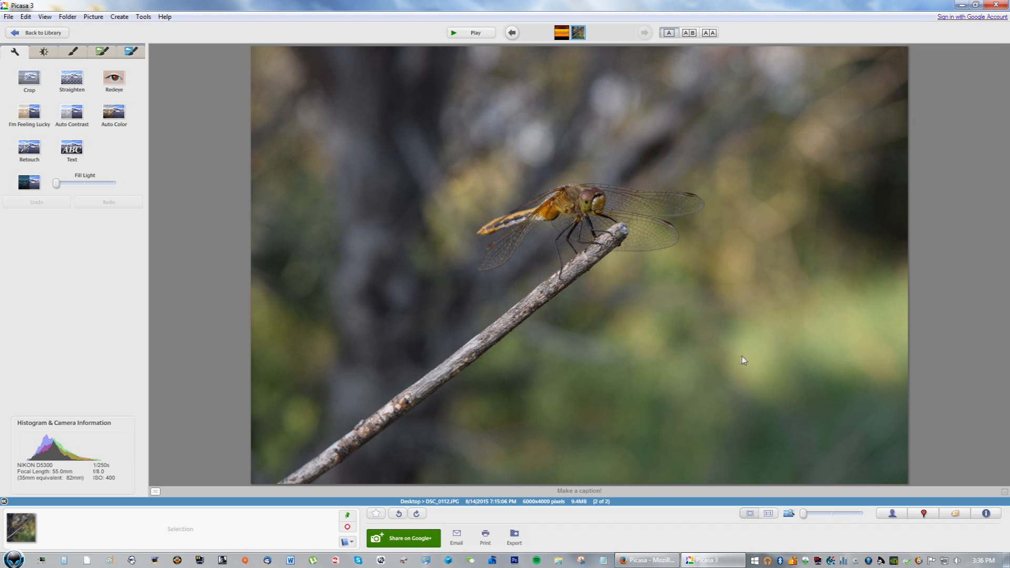
- Try rotating the dragonfly photo clockwise and back counterclockwise, twice
click(416, 514)
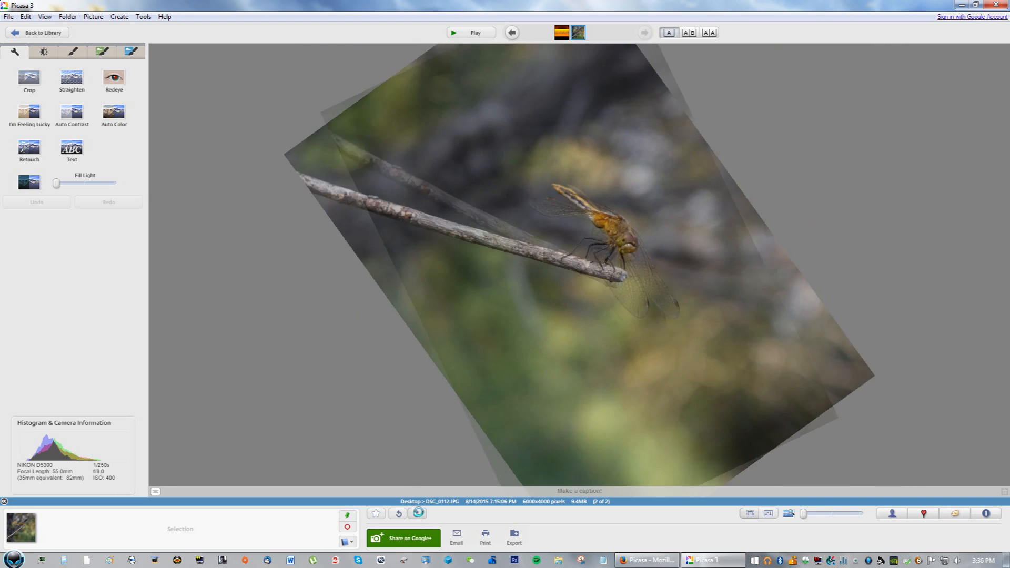
click(400, 514)
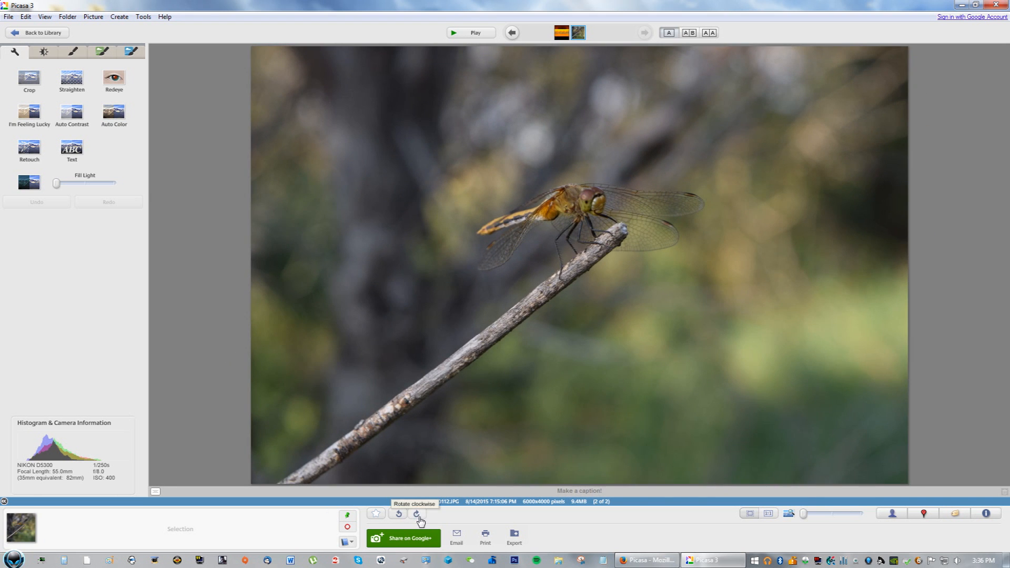
click(416, 515)
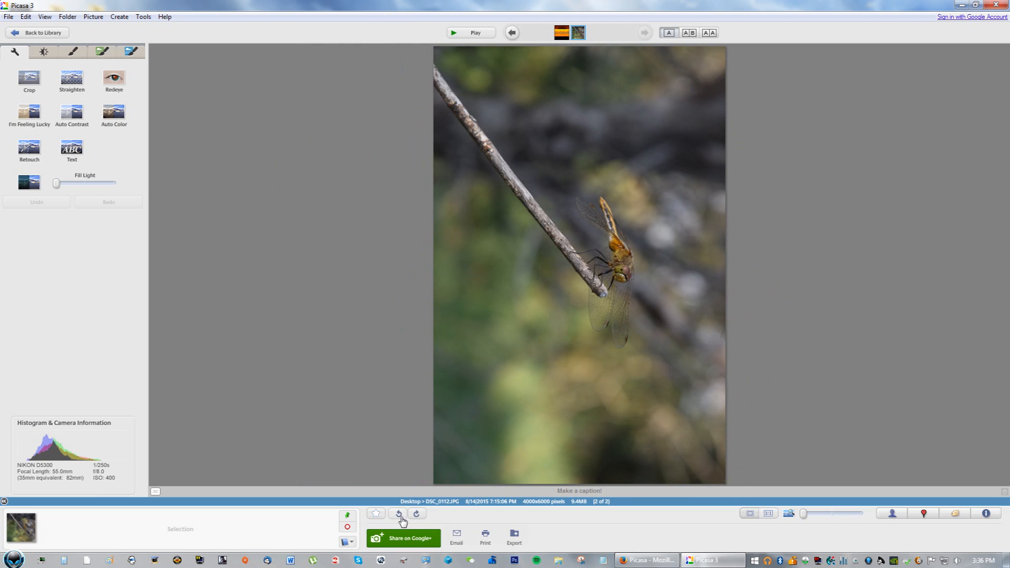
click(400, 514)
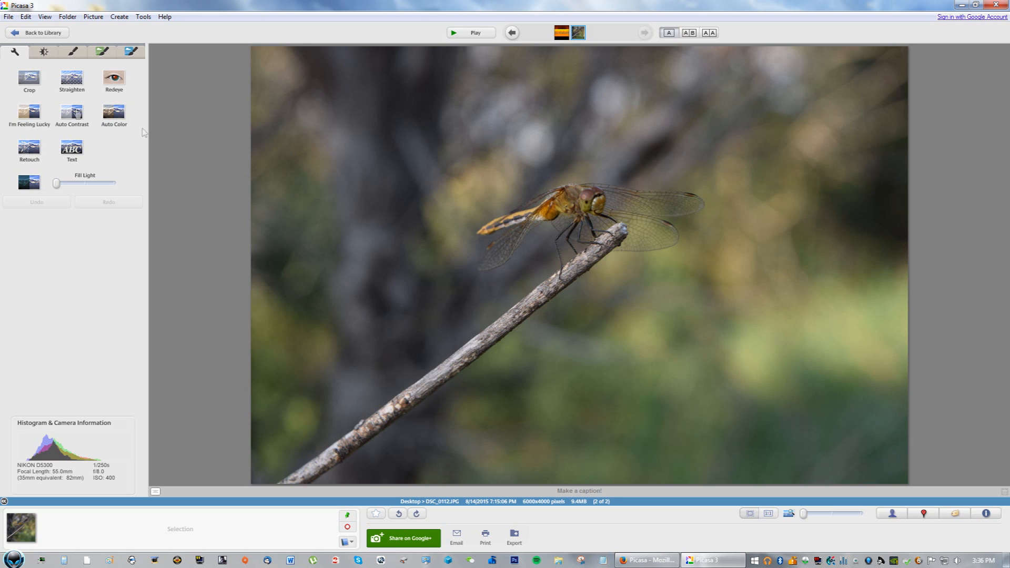
click(22, 81)
click(48, 115)
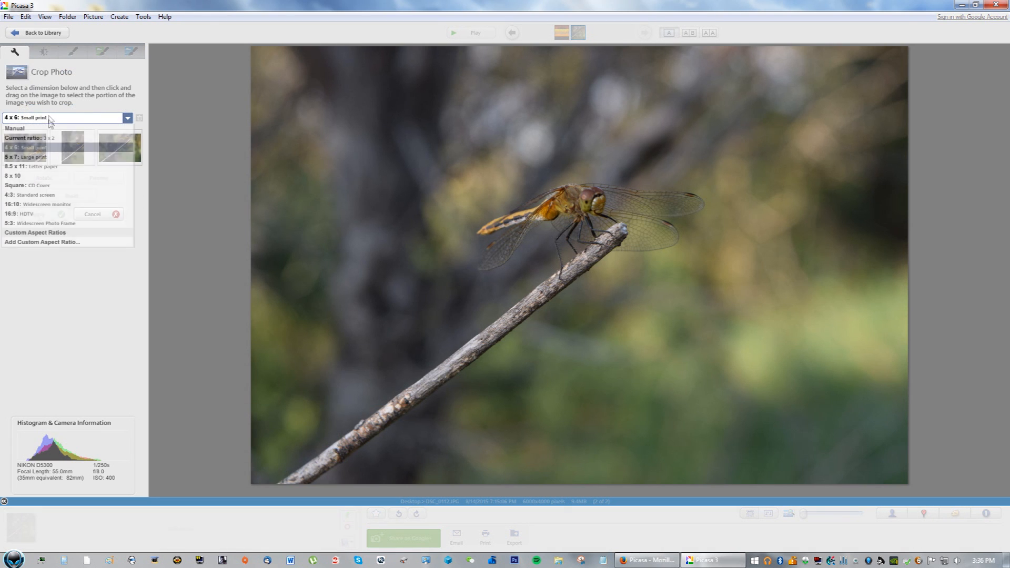
click(45, 148)
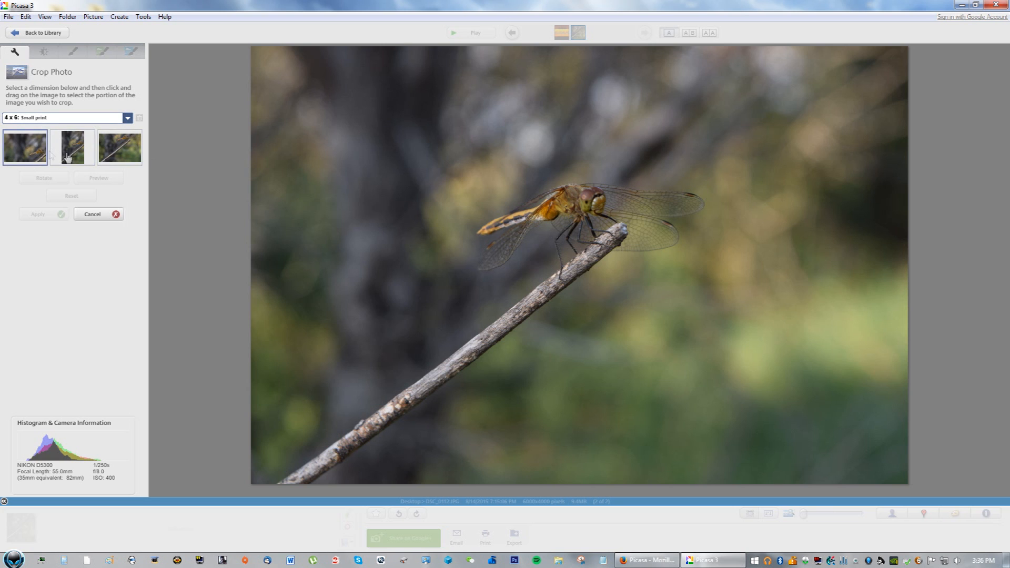
click(113, 155)
drag(550, 276, 596, 195)
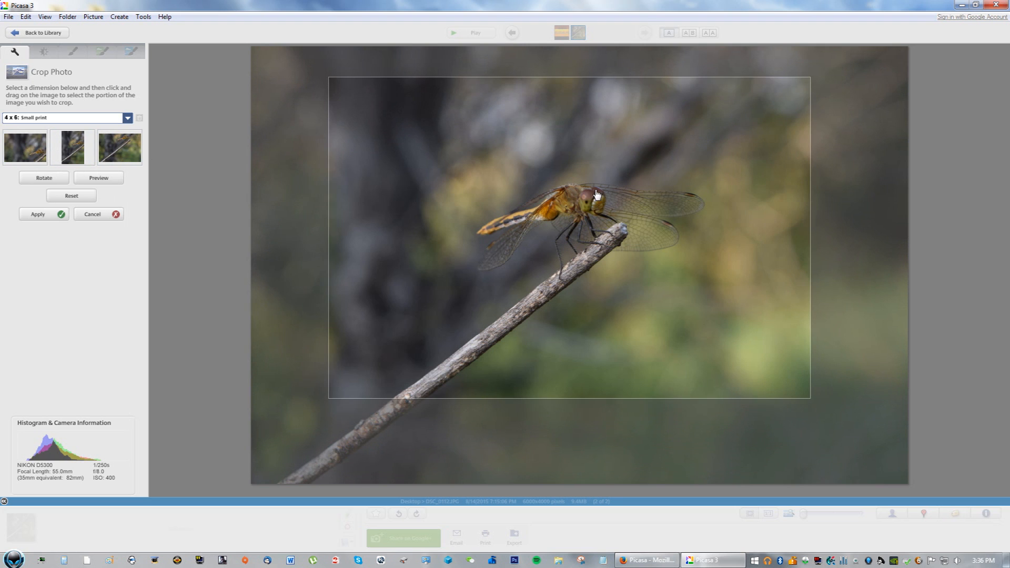
click(80, 153)
click(119, 148)
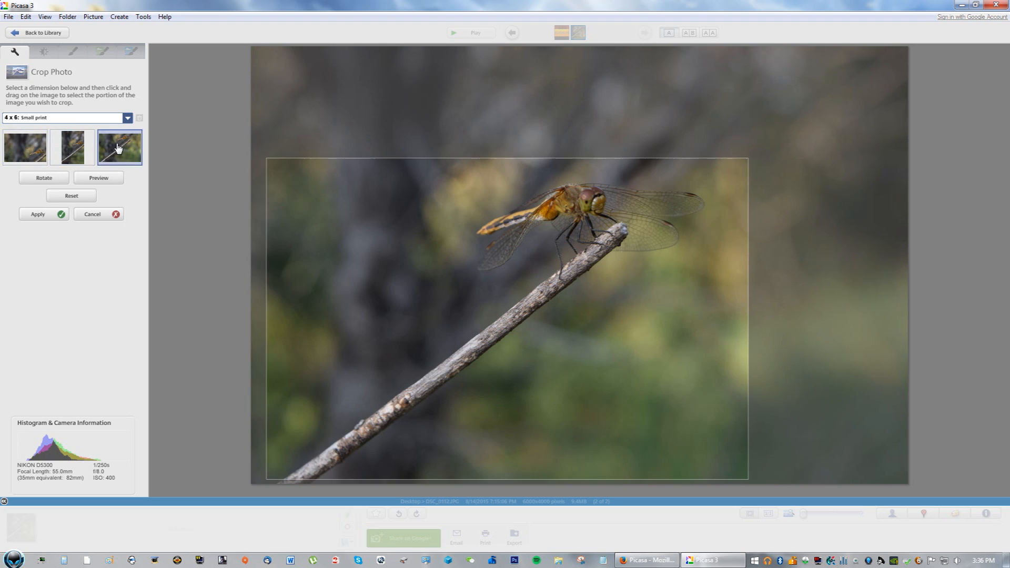
drag(566, 290, 643, 220)
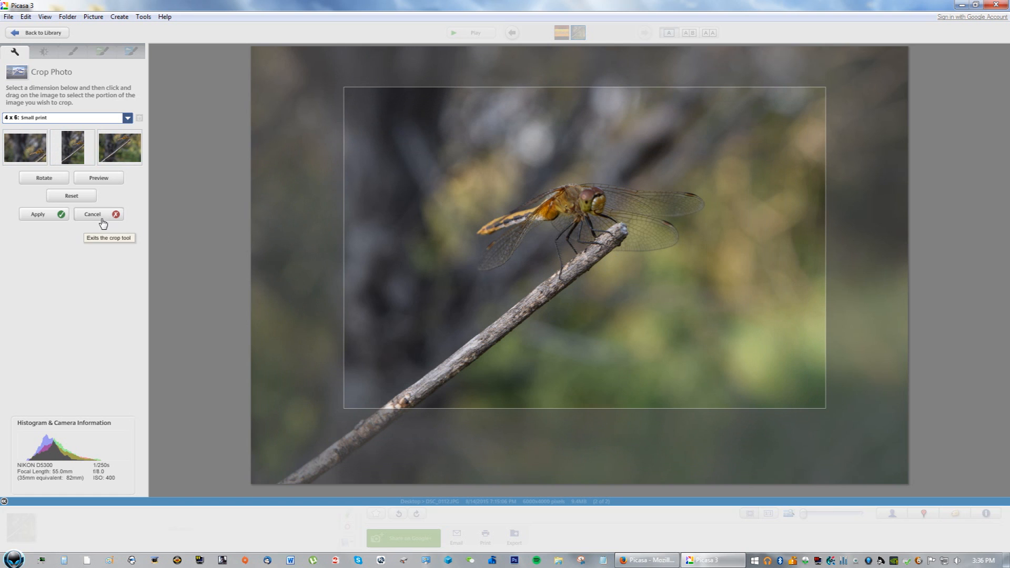
drag(335, 84, 126, 36)
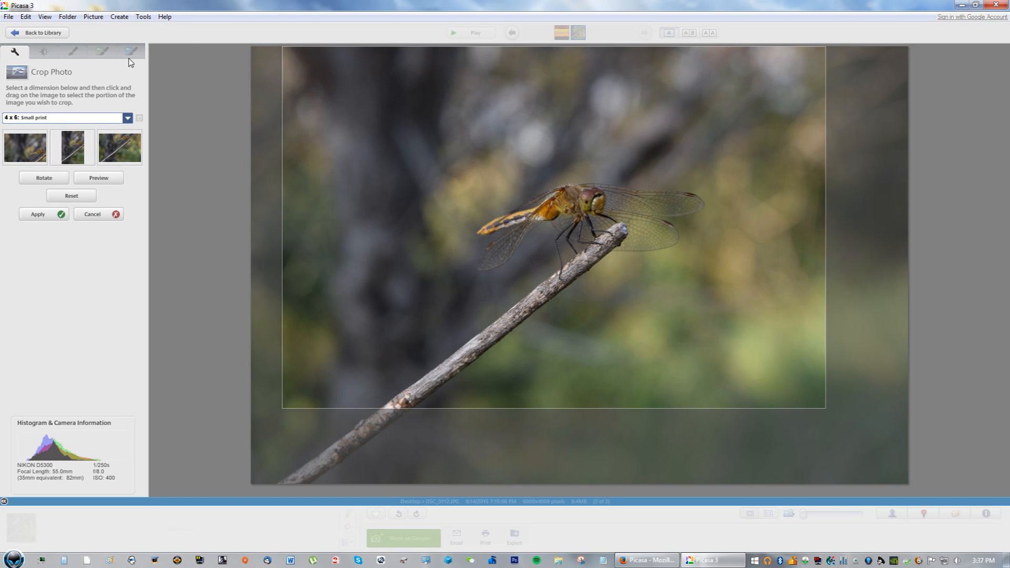
click(90, 216)
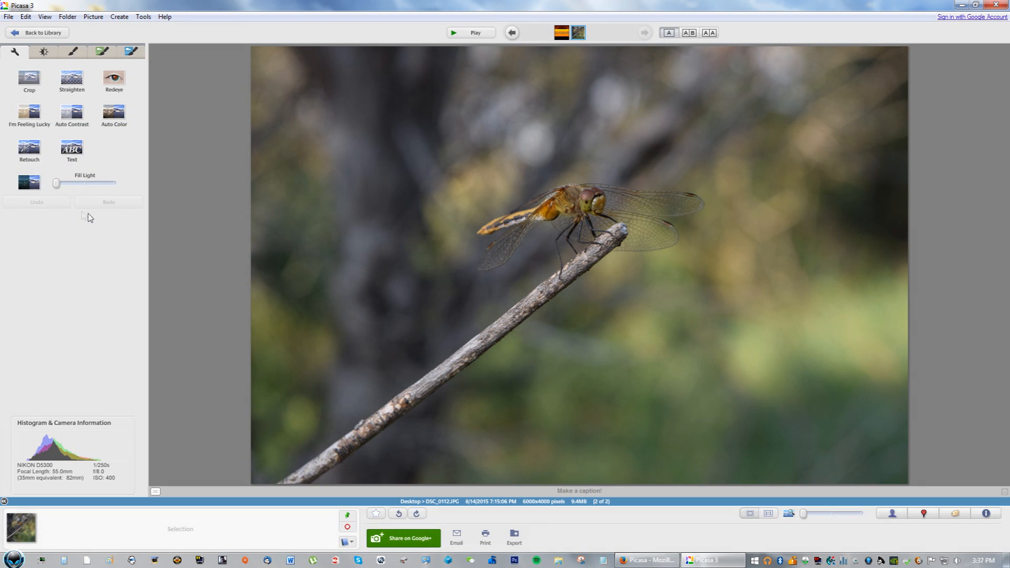
- Crop the photo with the Manual ratio to about 5548x3447 pixels around the dragonfly, and apply the crop
click(29, 79)
click(47, 118)
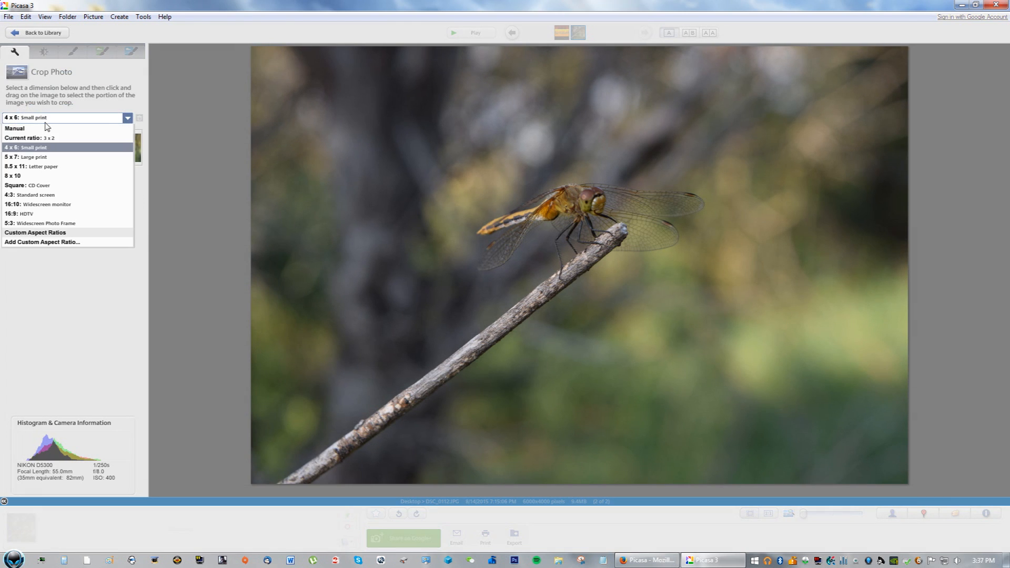
click(44, 131)
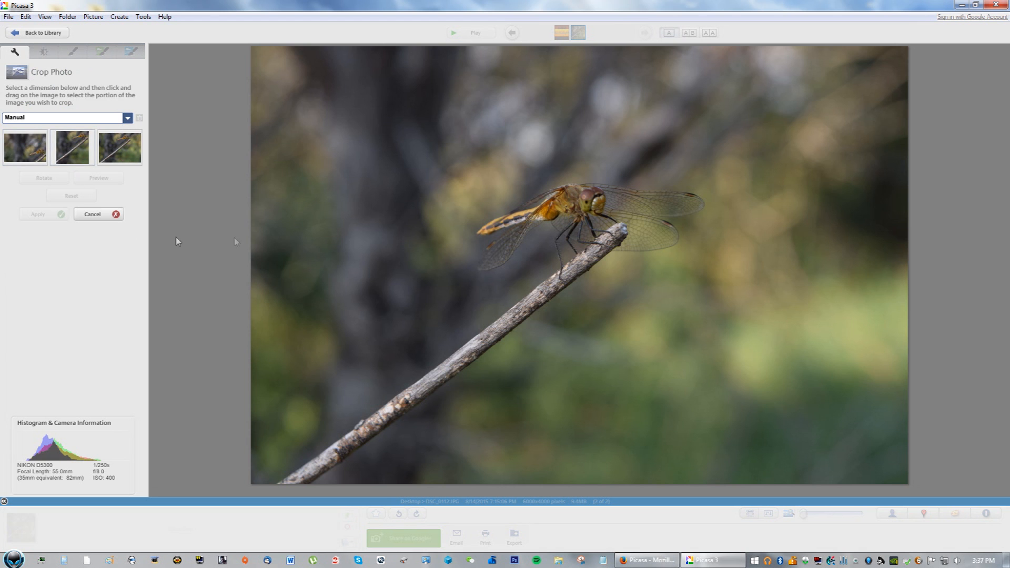
drag(344, 100, 805, 399)
drag(663, 330, 572, 274)
click(775, 403)
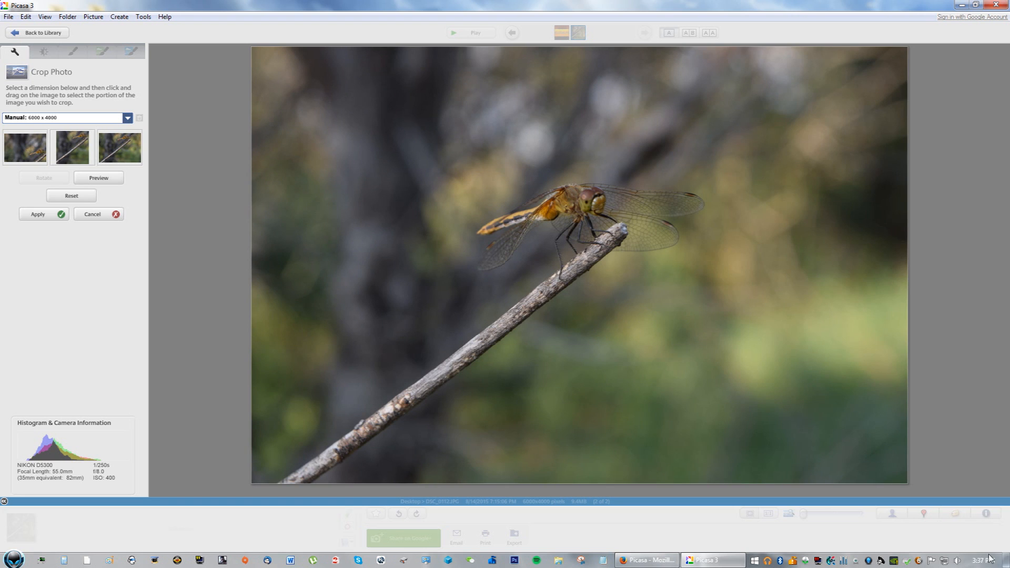
drag(903, 480, 856, 422)
drag(705, 361, 733, 354)
click(59, 221)
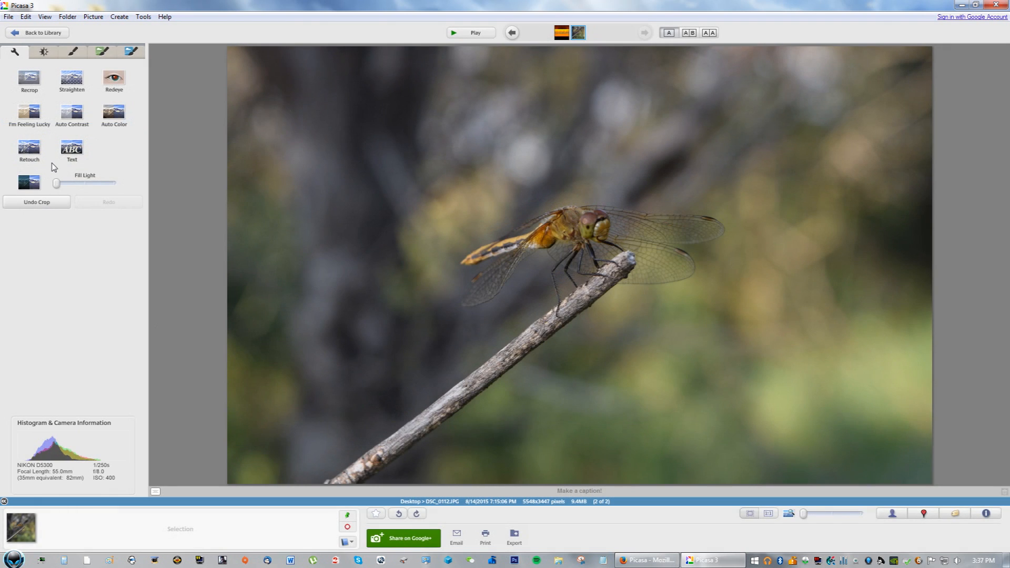
- Increase the photo's Shadows slightly, leaving Fill Light and Highlights at their minimum
click(58, 56)
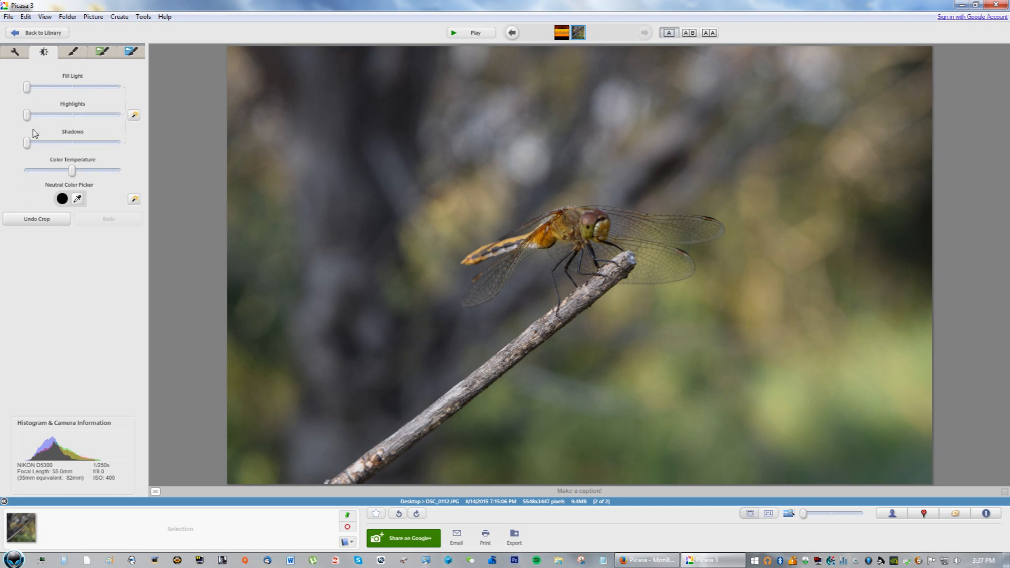
drag(27, 87, 41, 144)
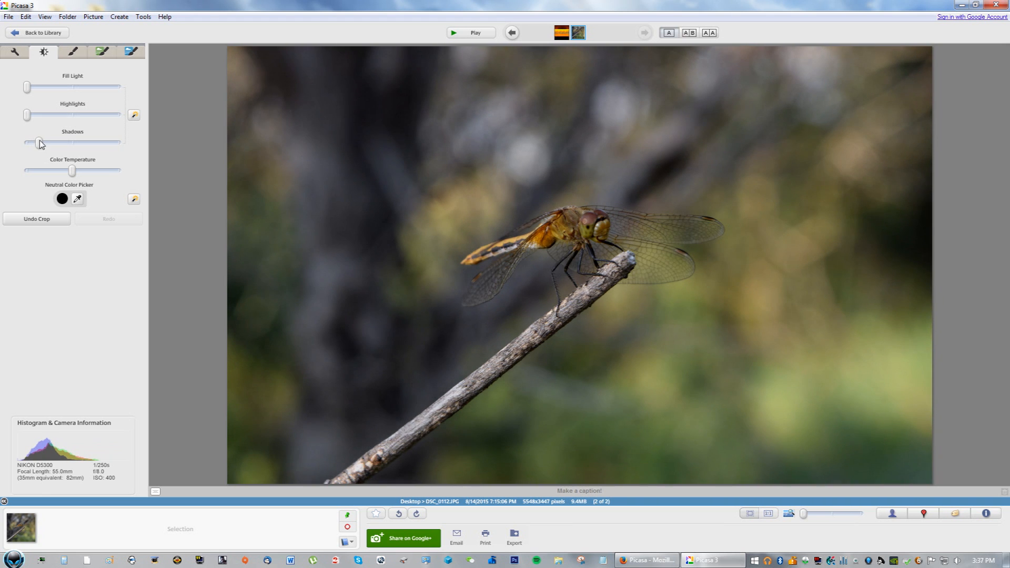
click(11, 55)
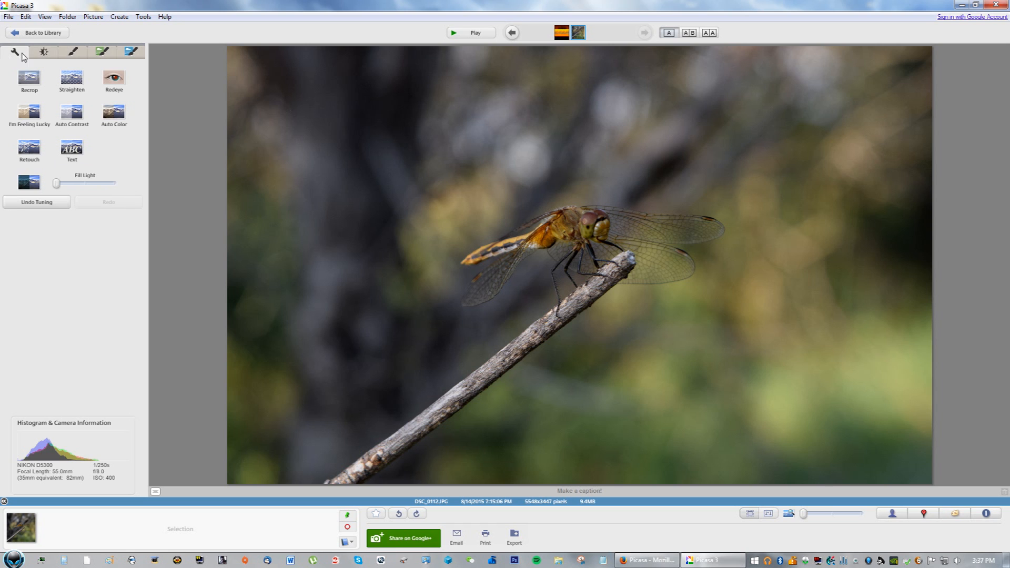
- Apply the Sharpen effect to the photo with its default amount
click(74, 52)
click(14, 54)
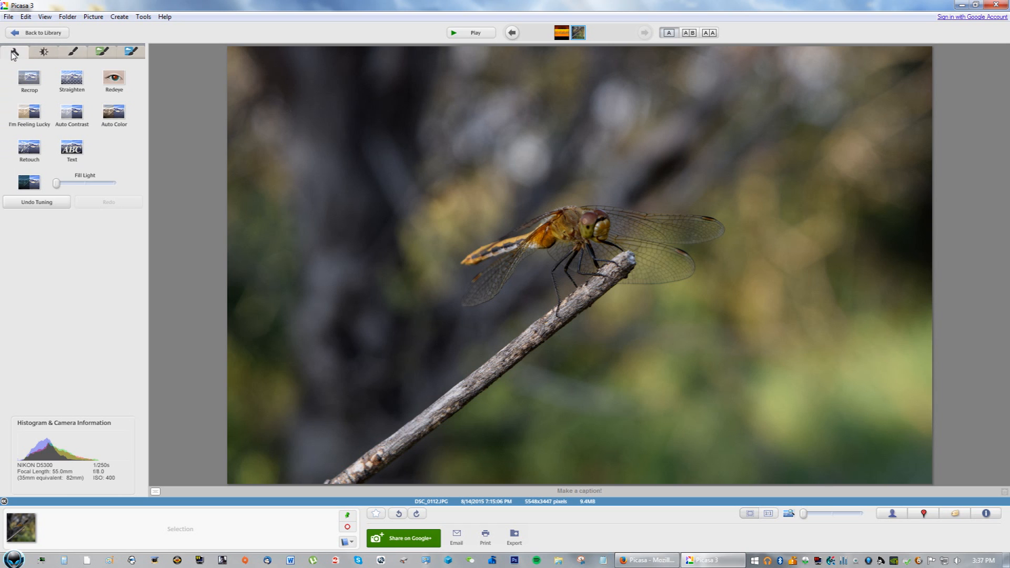
click(73, 53)
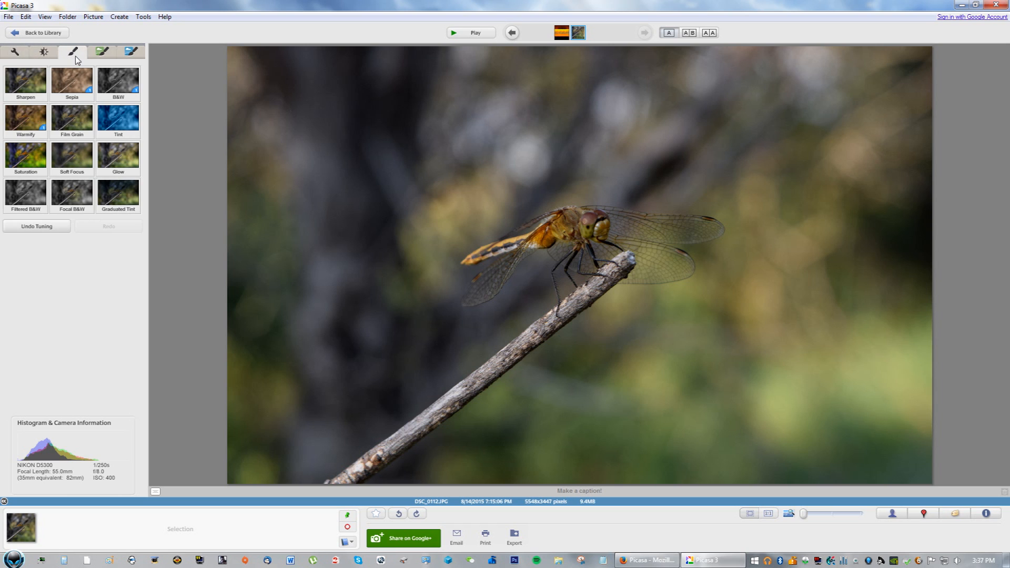
click(30, 80)
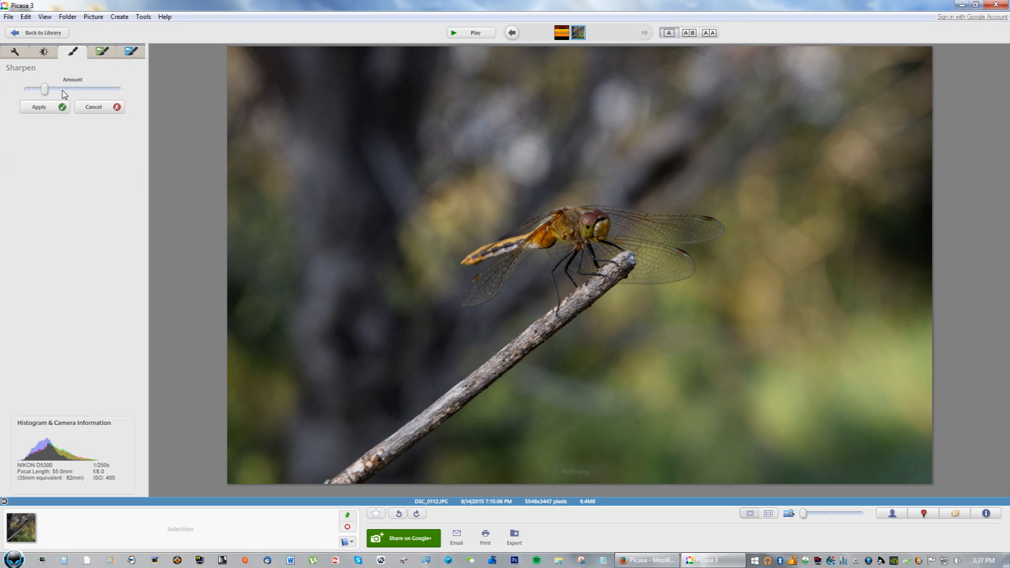
click(41, 107)
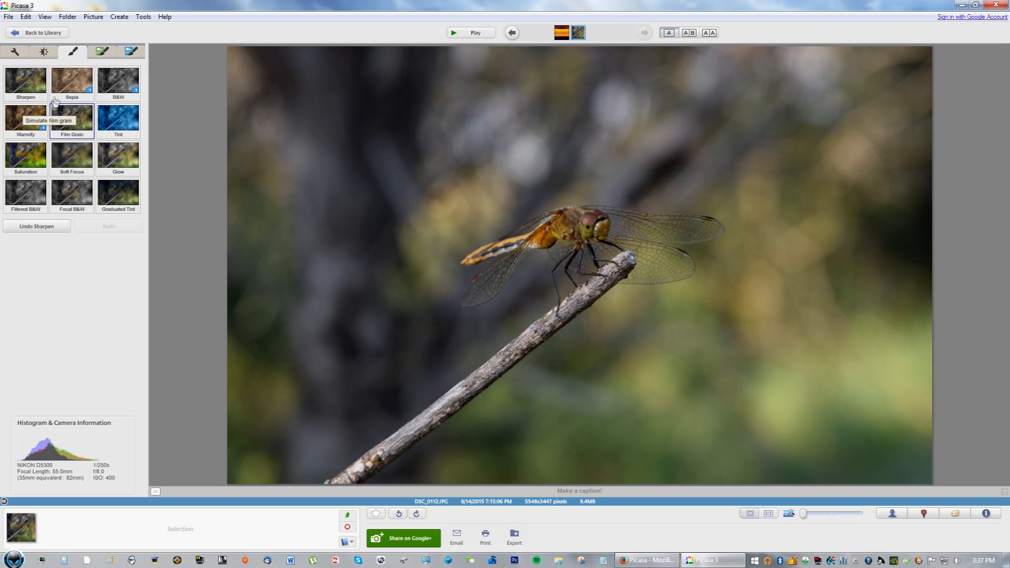
- Apply the Boost effect to the dragonfly photo with its Strength lowered to about a fifth of the range
click(102, 51)
click(63, 56)
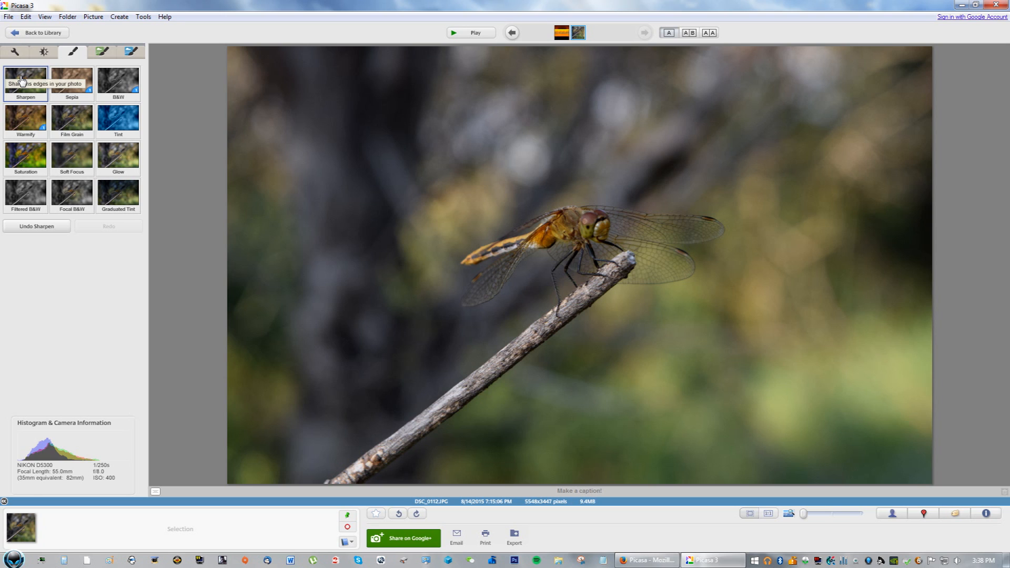
click(101, 52)
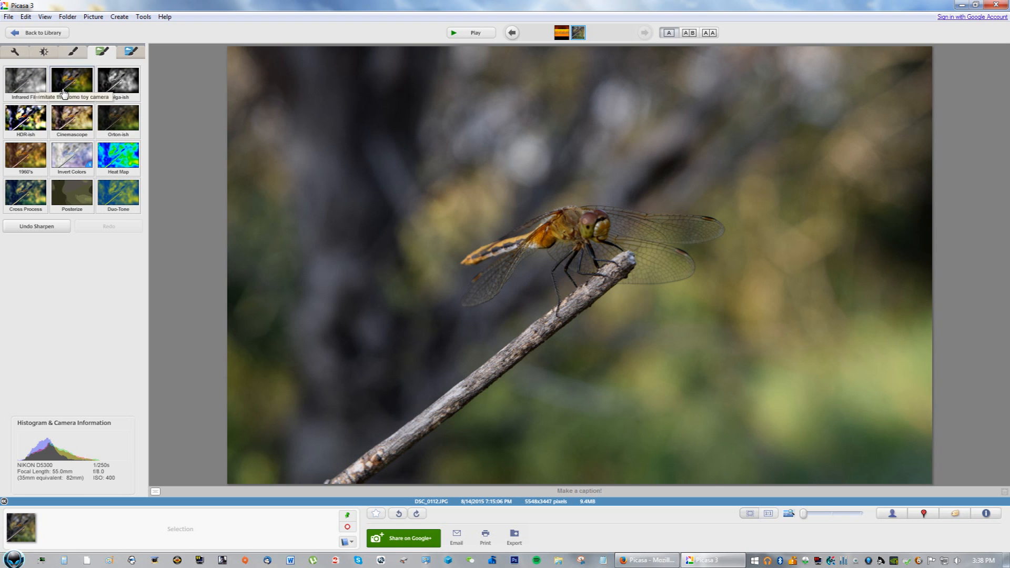
click(130, 51)
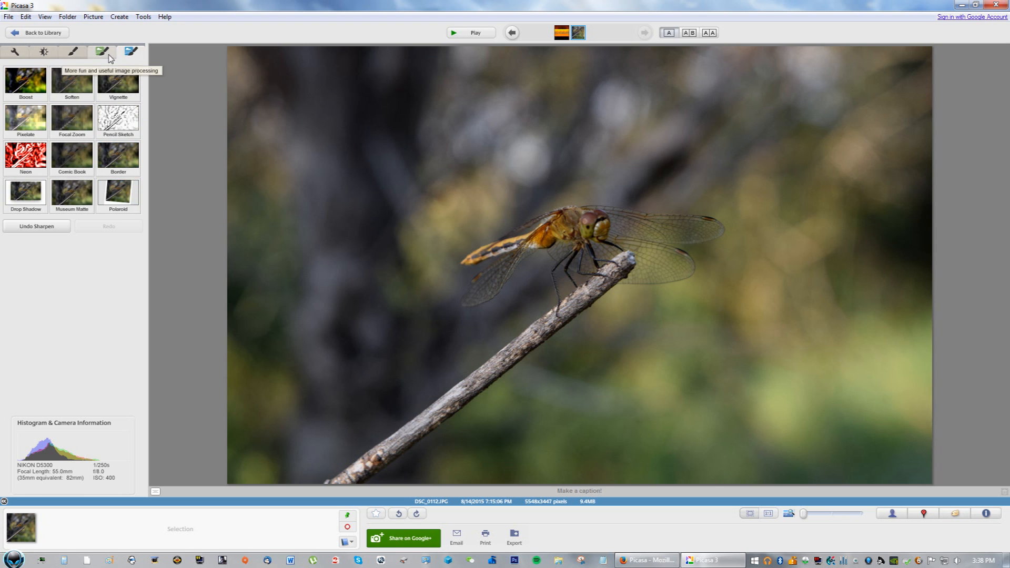
click(25, 80)
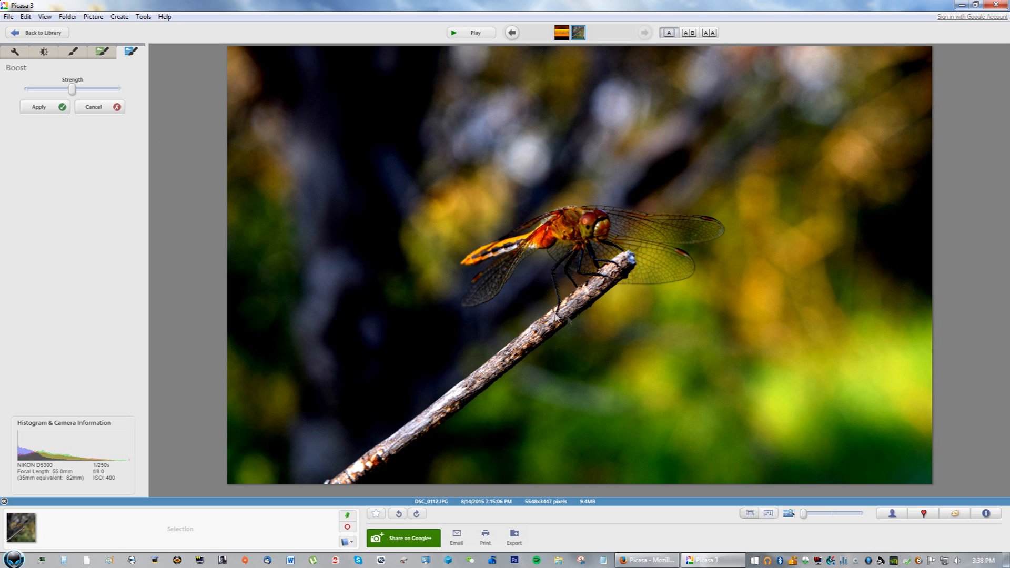
drag(72, 90, 43, 92)
drag(31, 90, 47, 95)
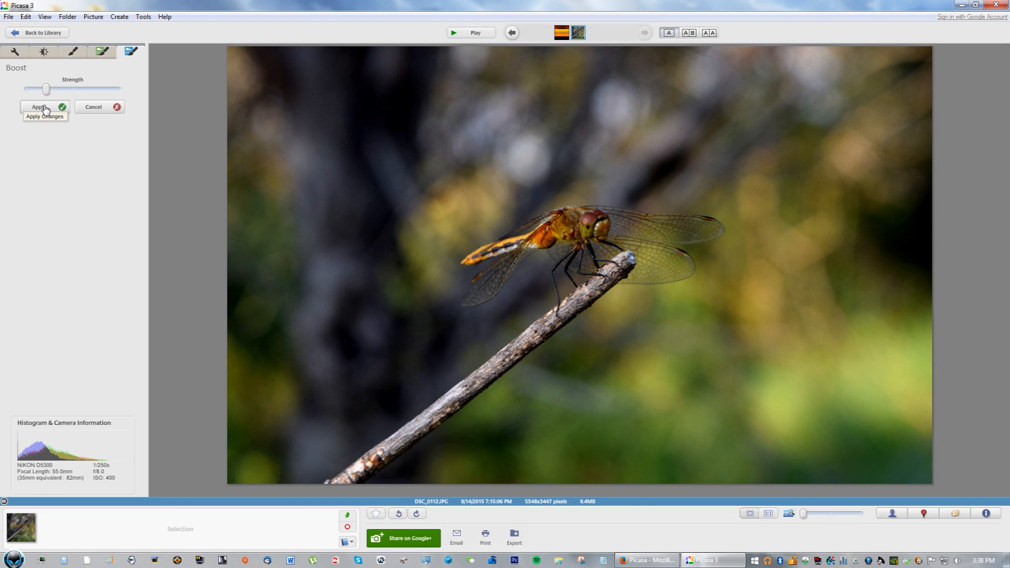
click(45, 108)
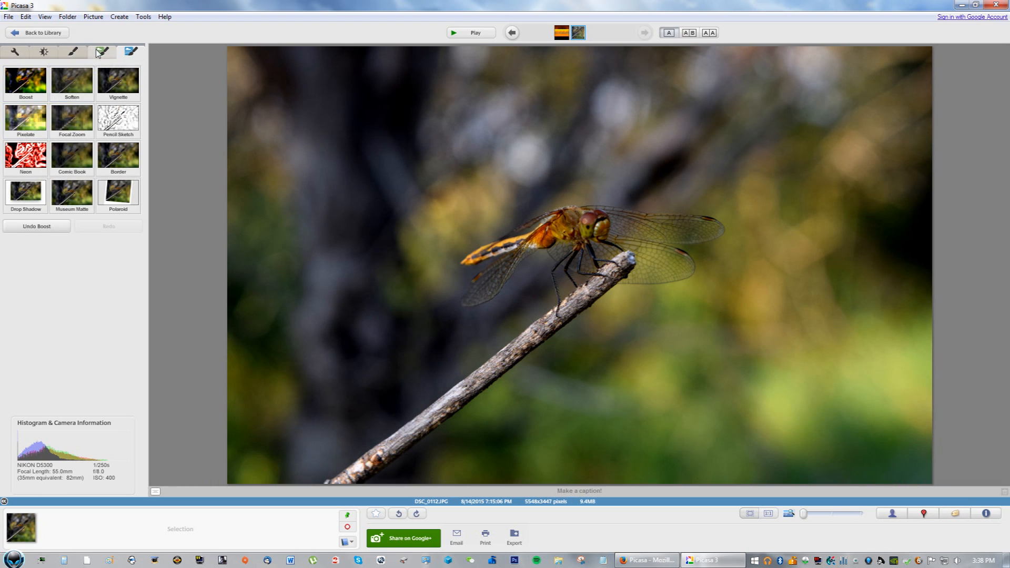
- Preview the Vignette effect on the photo with its default settings and cancel it
click(133, 88)
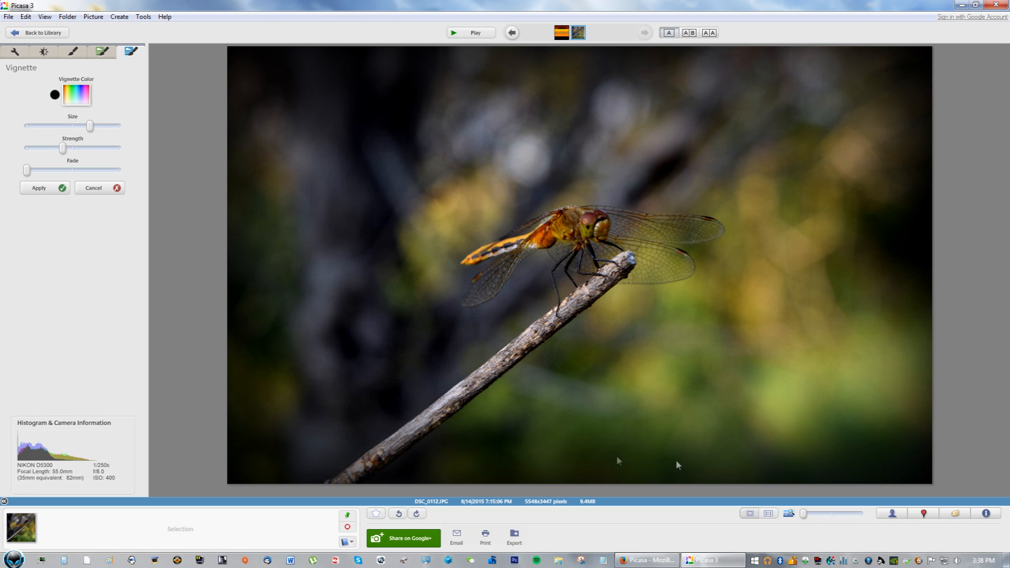
click(93, 188)
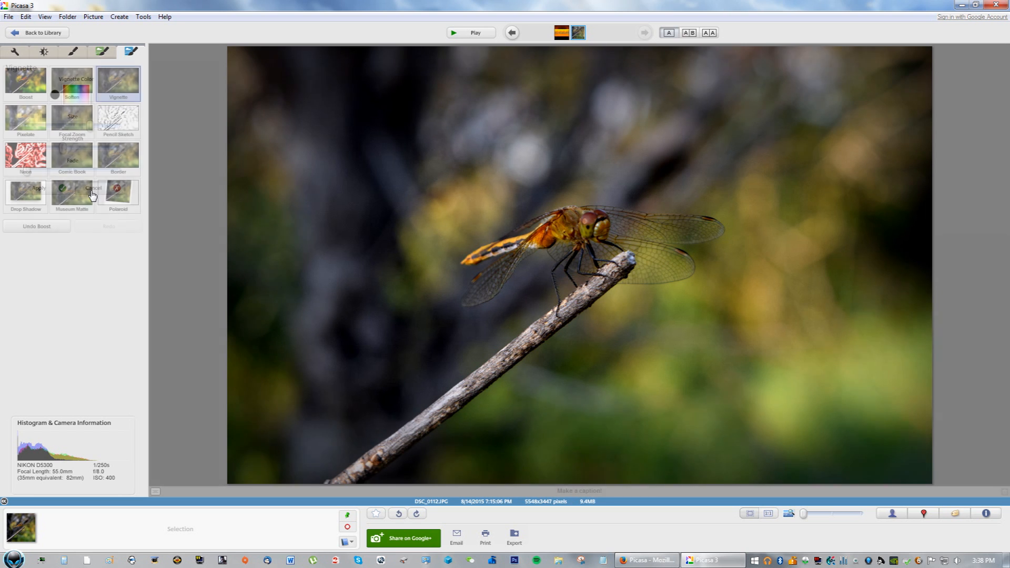
- Apply the HDR-ish effect to the photo with Radius at its minimum and a low Strength
click(34, 120)
drag(48, 88, 23, 113)
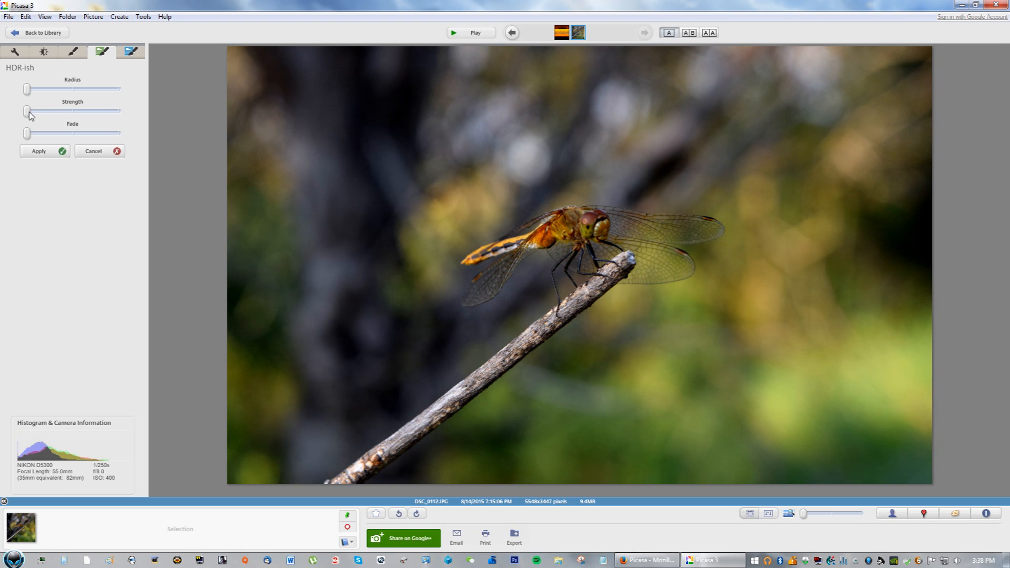
drag(29, 112, 49, 114)
click(47, 152)
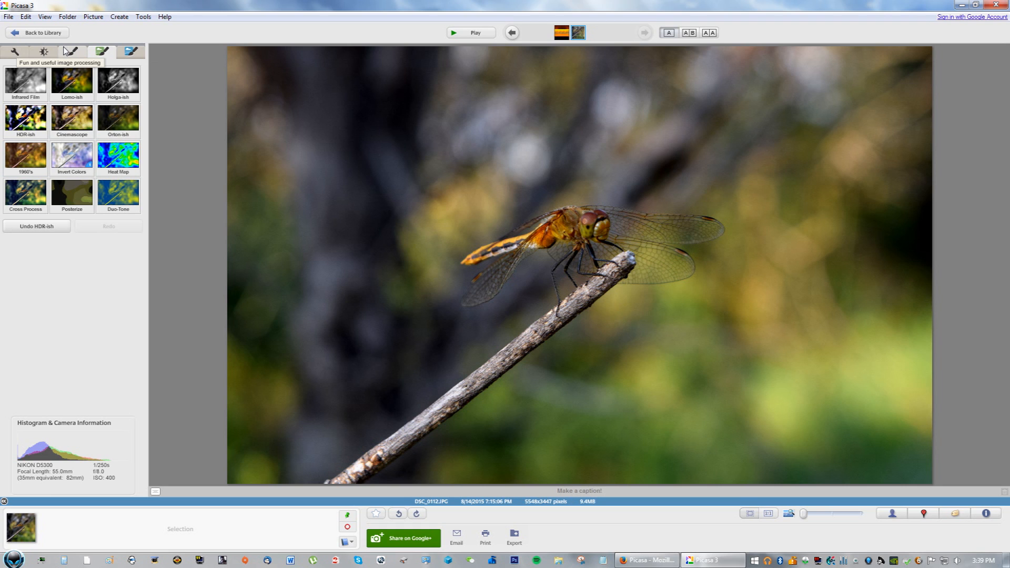
click(64, 51)
click(102, 51)
click(72, 51)
click(44, 51)
- Try the B&W effect on the photo, preview the default blue Tint over it, and undo B&W
click(73, 51)
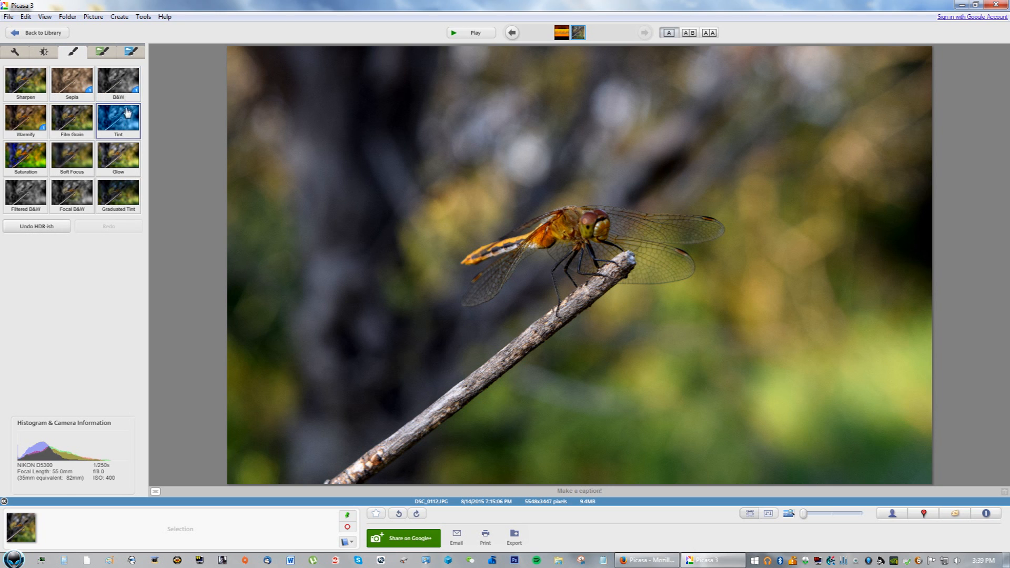
click(111, 100)
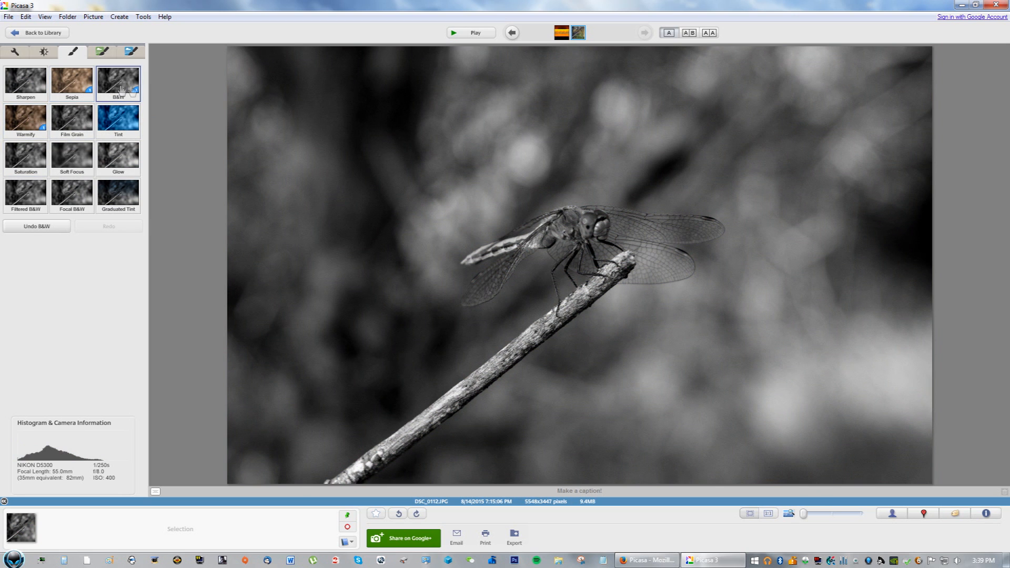
click(125, 126)
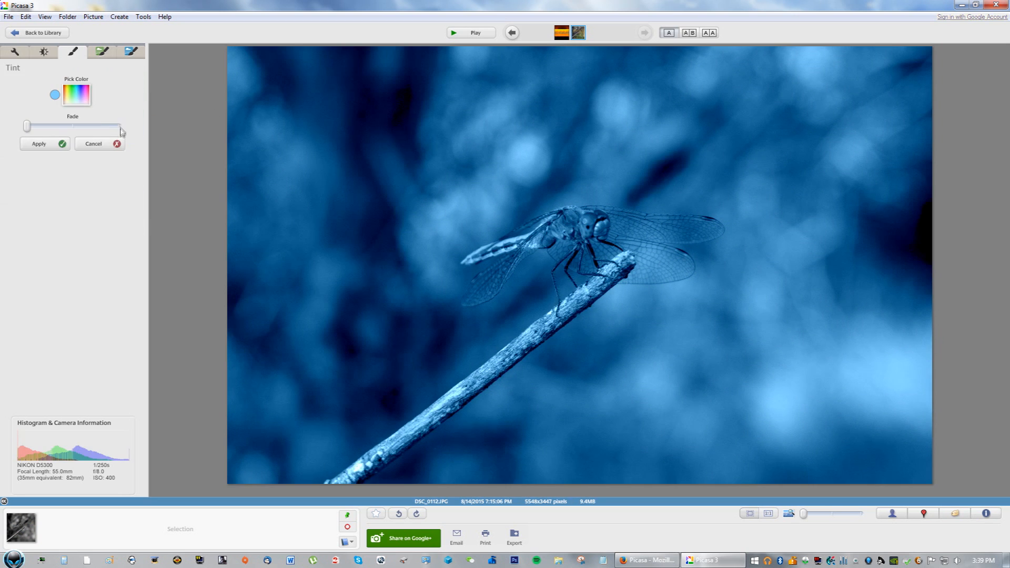
click(94, 142)
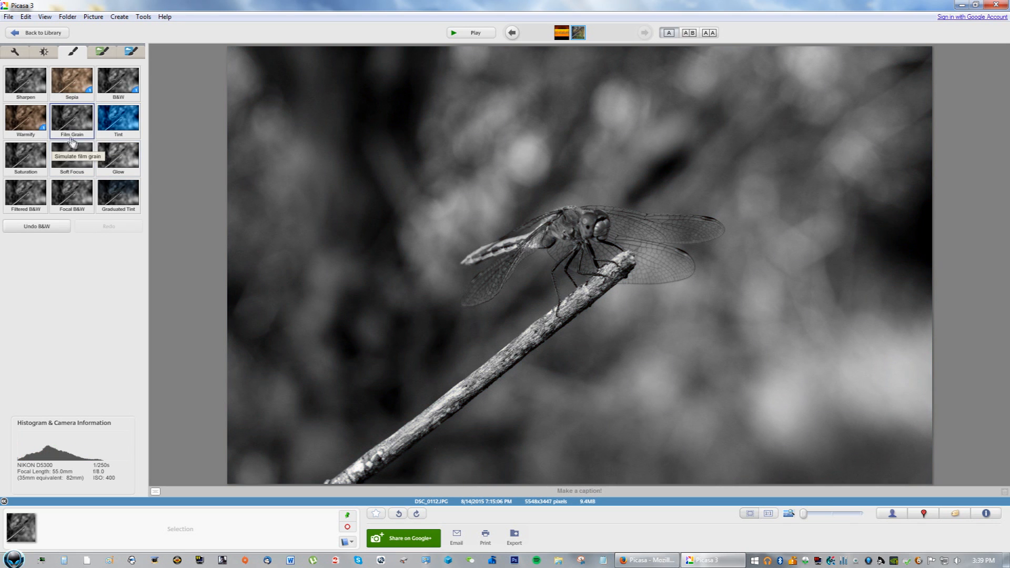
click(99, 121)
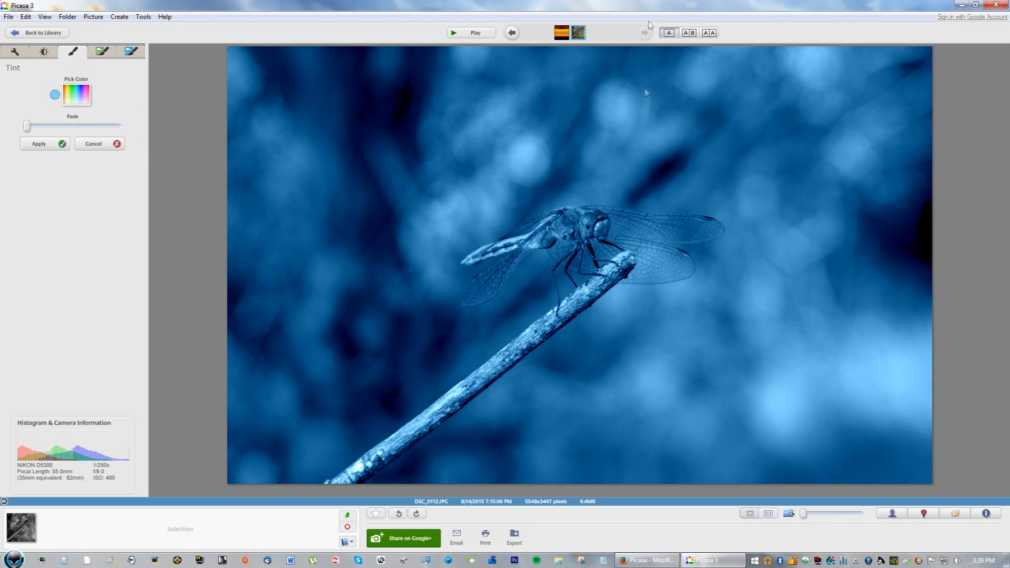
click(95, 145)
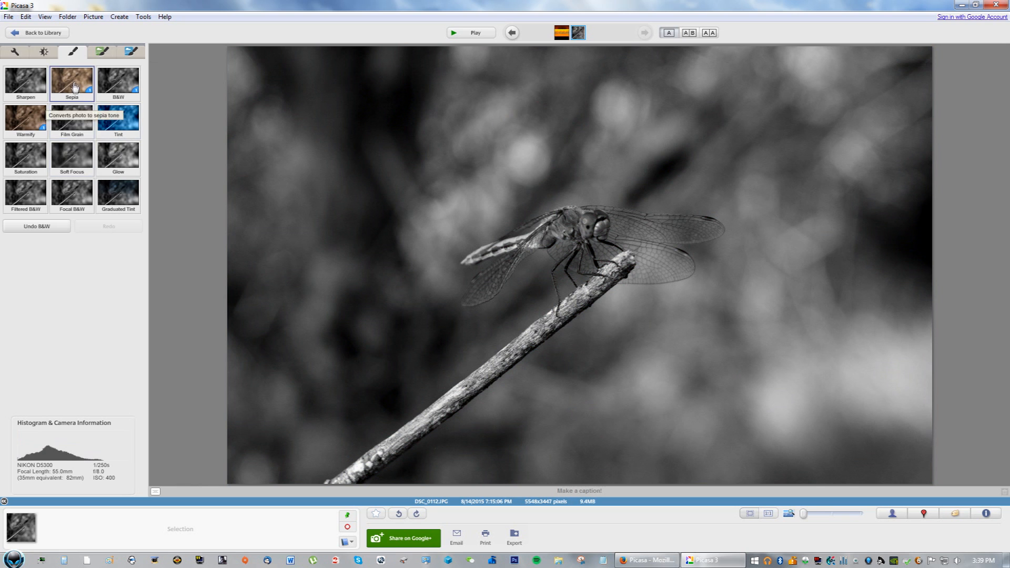
click(36, 229)
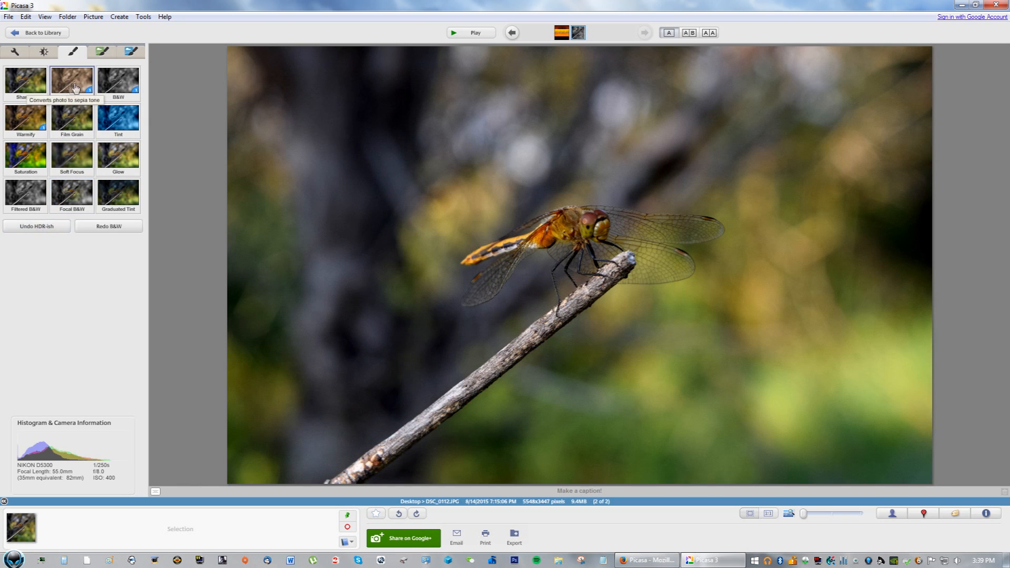
- Try the Sepia effect on the photo and undo it
click(79, 89)
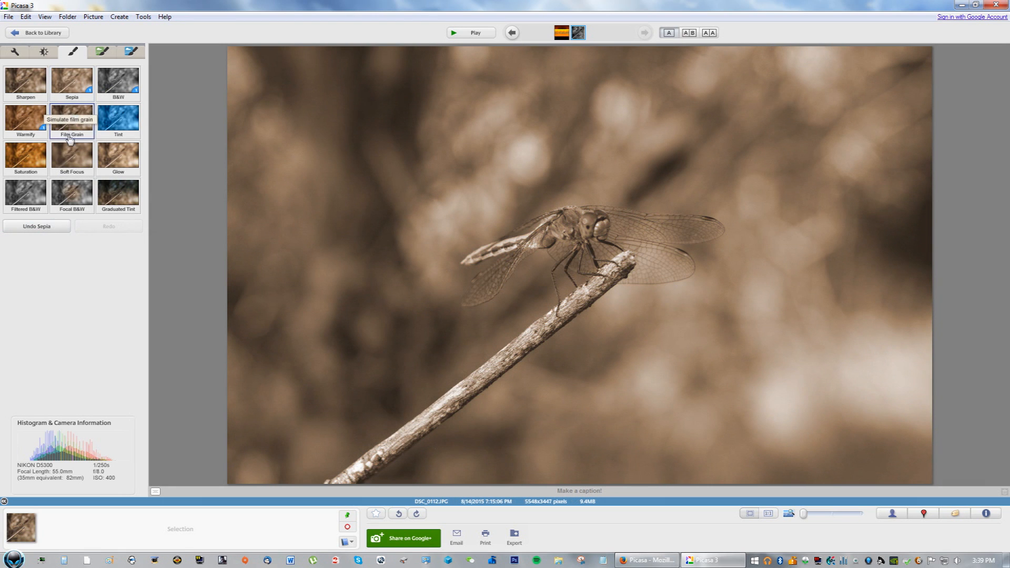
click(43, 51)
mouse_move(29, 143)
mouse_down()
mouse_move(66, 142)
mouse_move(26, 143)
mouse_up()
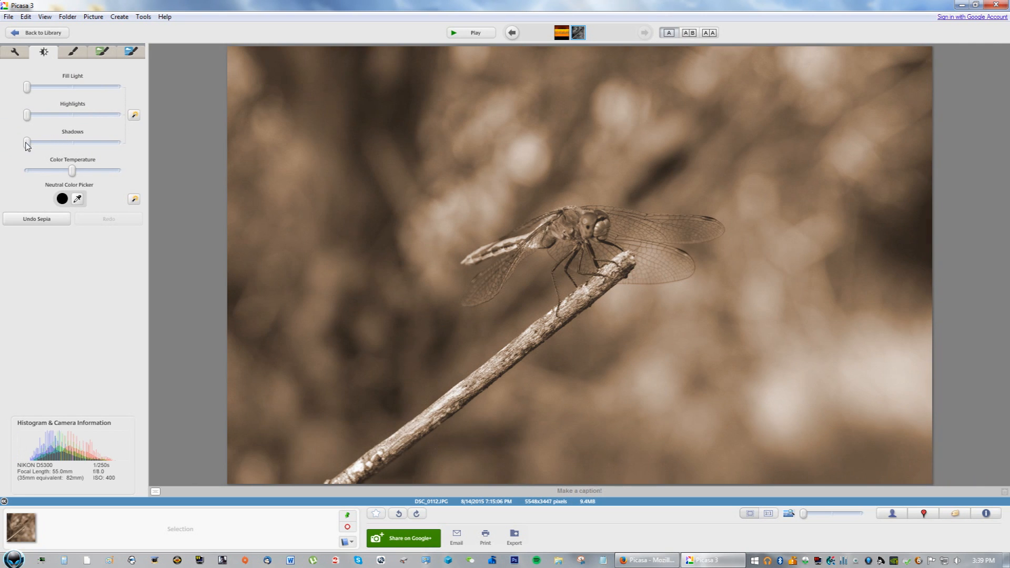
click(38, 219)
- Raise the colour photo's Shadows slightly, keeping Fill Light and Highlights at their minimum
click(75, 52)
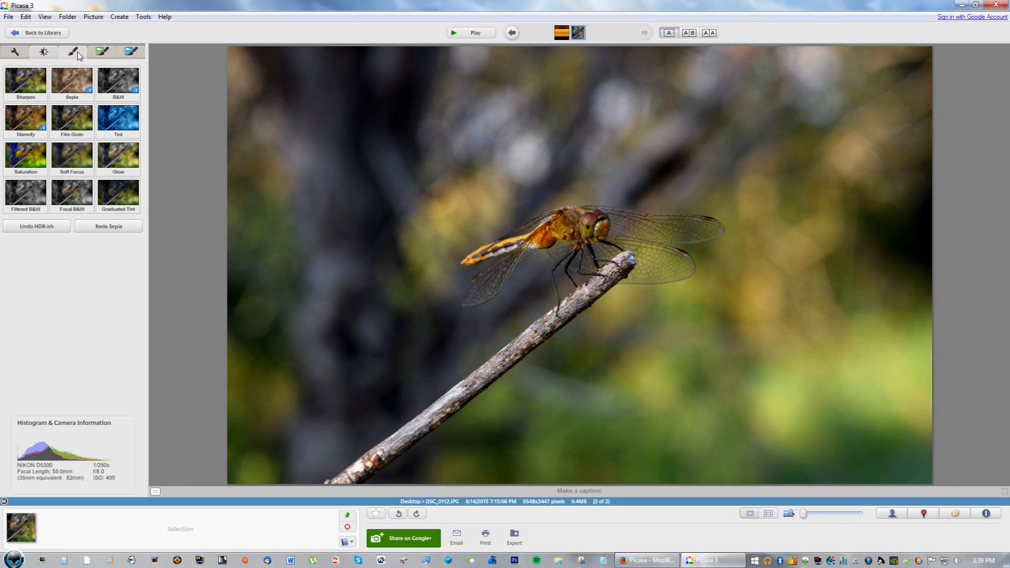
click(44, 51)
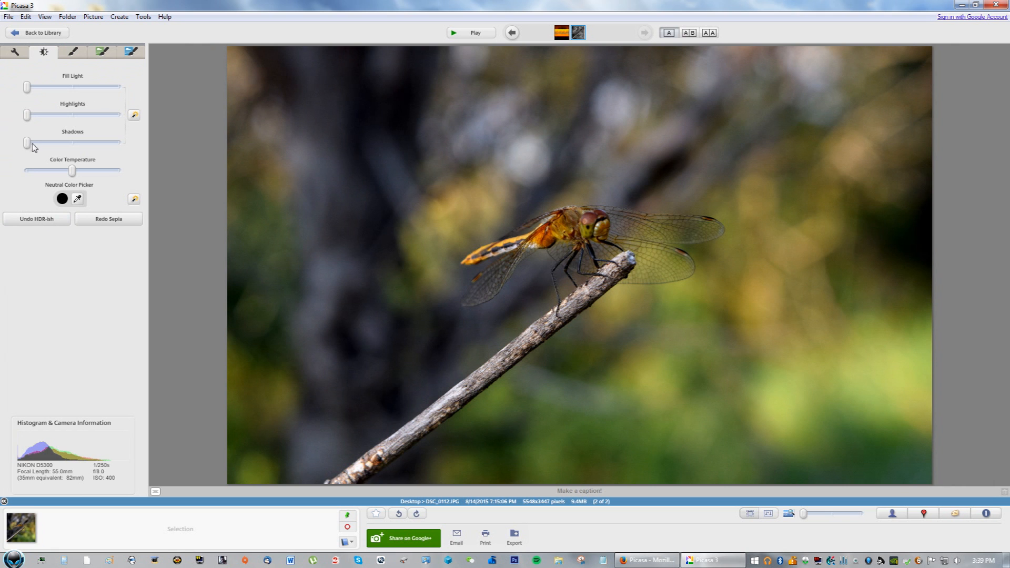
drag(30, 143, 38, 142)
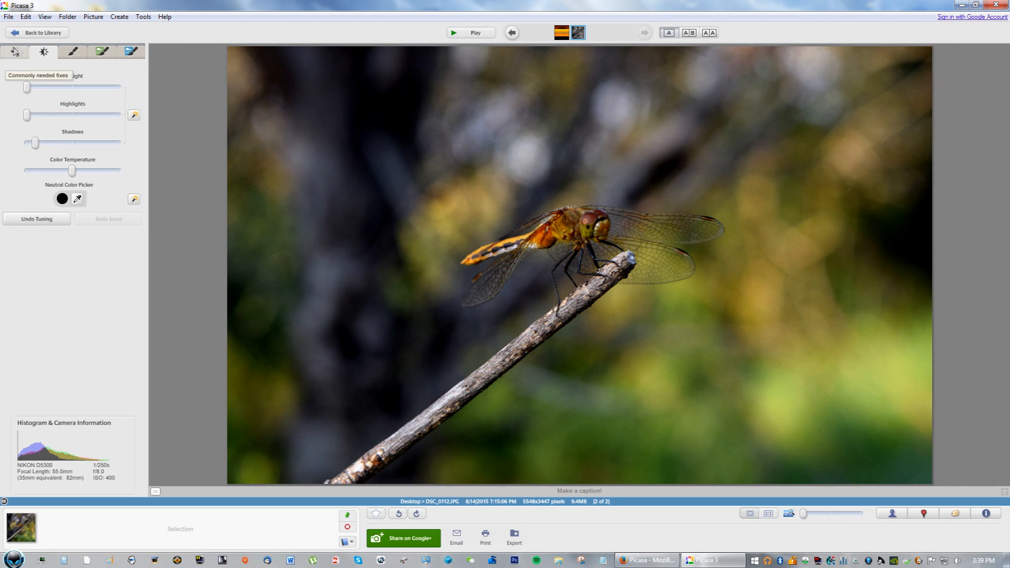
- Try Sepia on the photo with Shadows raised to just over a third, and undo both the tuning and Sepia
click(72, 55)
click(72, 80)
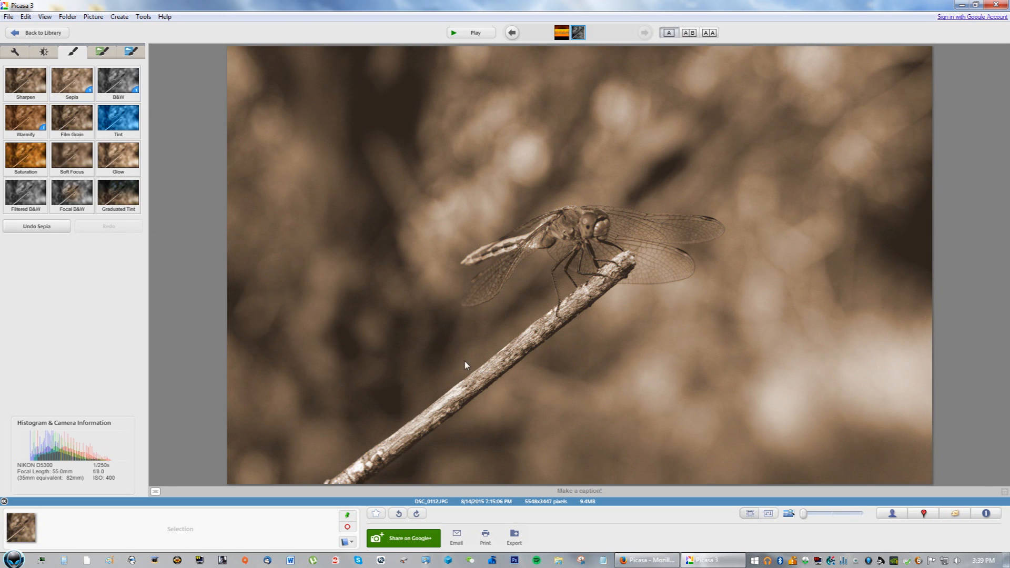
click(44, 51)
drag(28, 144, 61, 144)
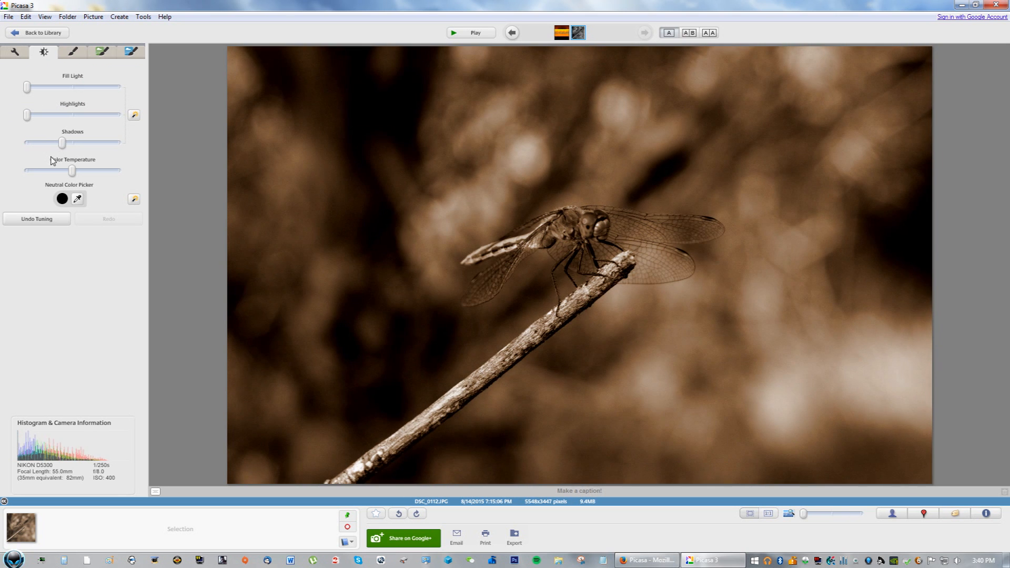
click(40, 225)
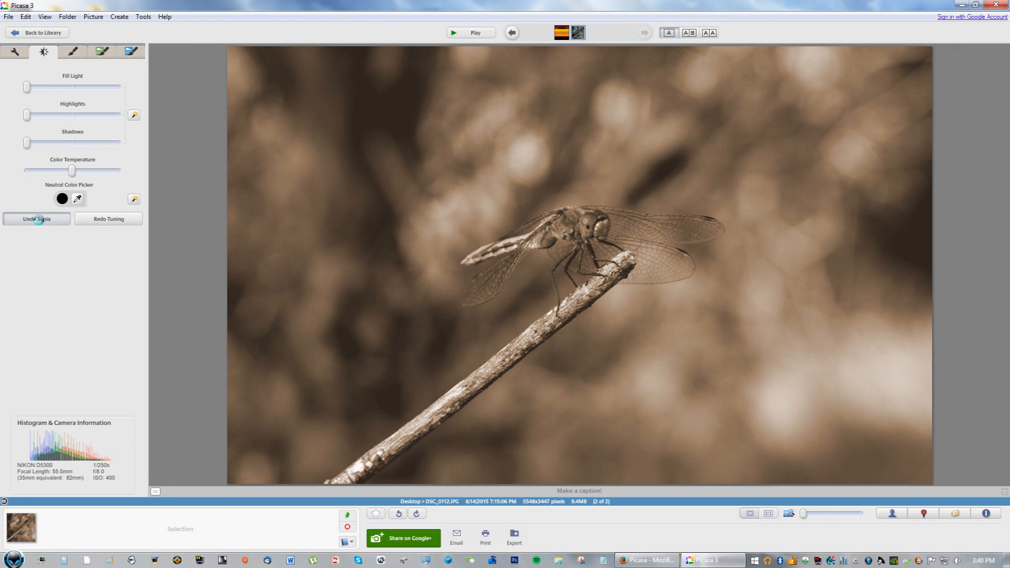
click(40, 221)
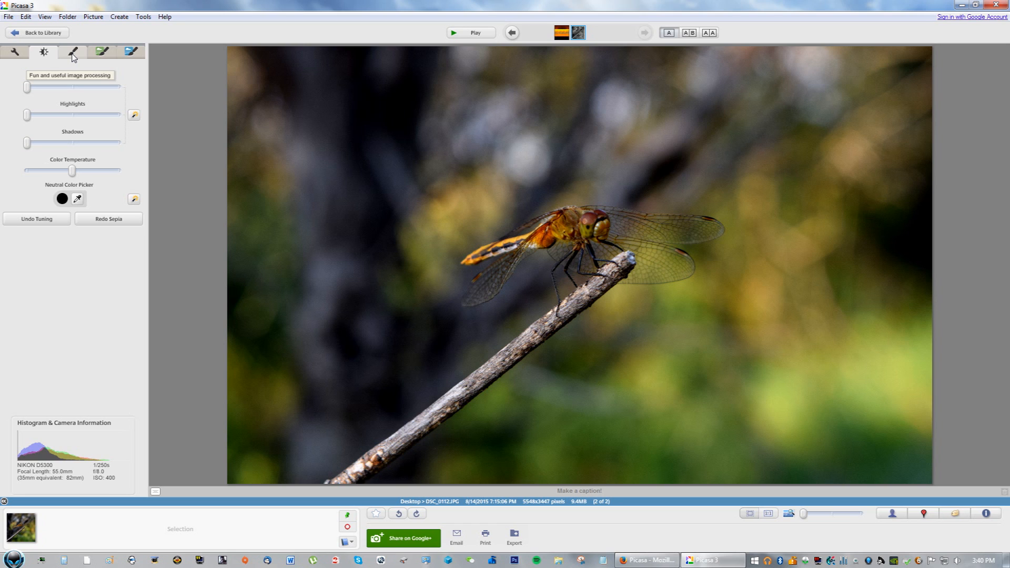
- Save the edited dragonfly photo and close Picasa
click(8, 17)
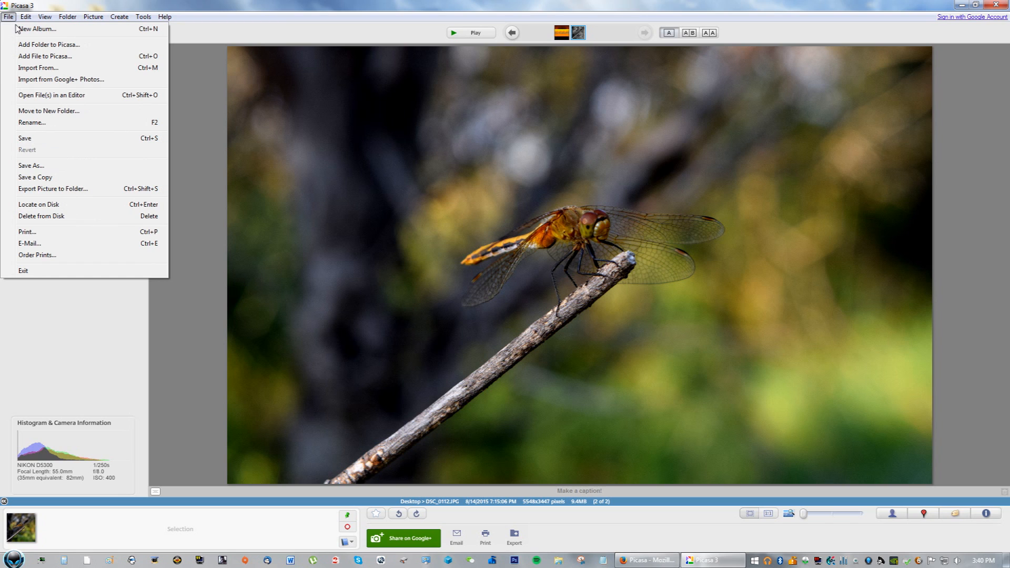
click(45, 138)
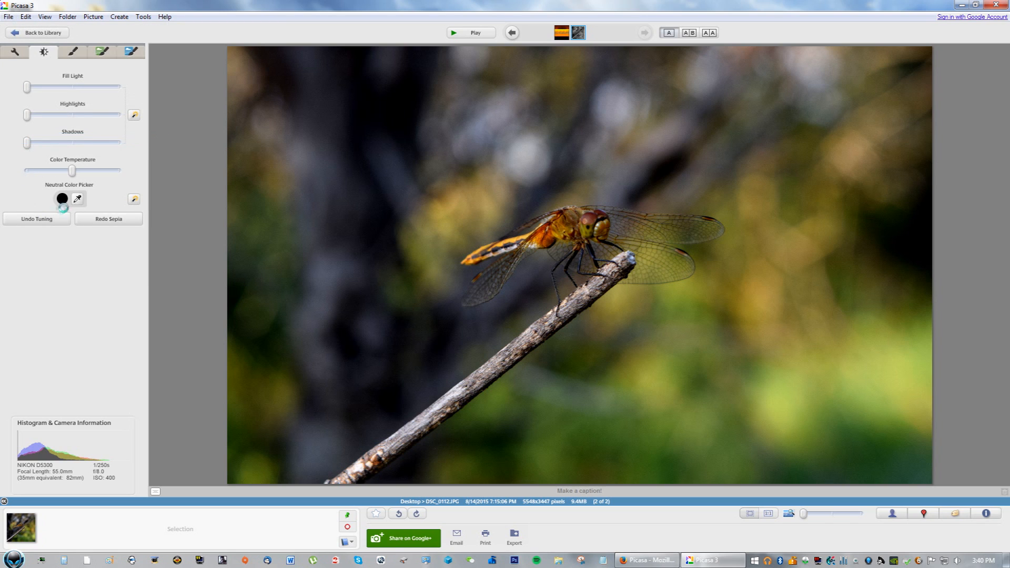
click(995, 5)
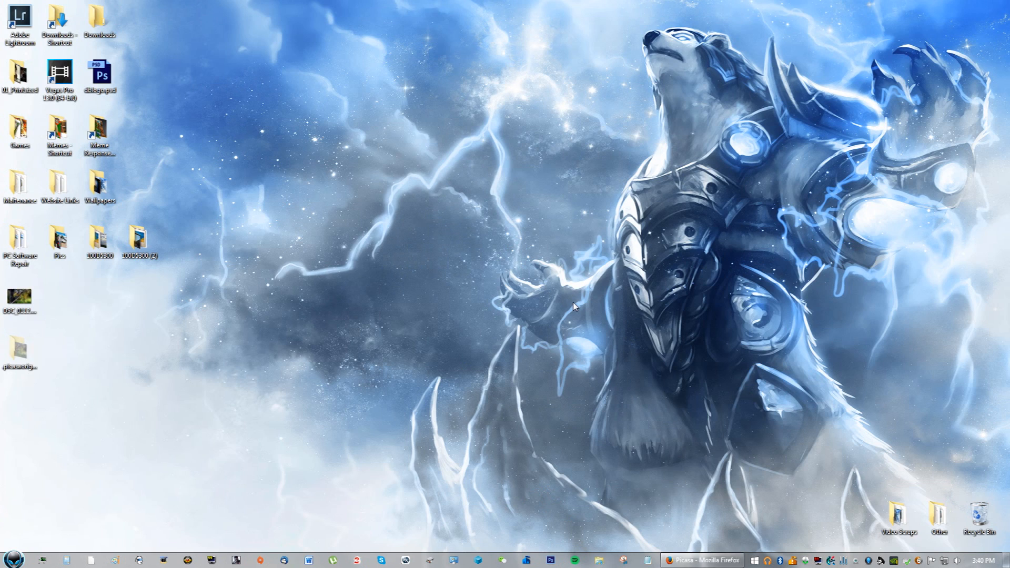
- View the saved DSC_0112.JPG on the desktop and the original copy in the .picasaoriginals folder, closing each after viewing
click(22, 308)
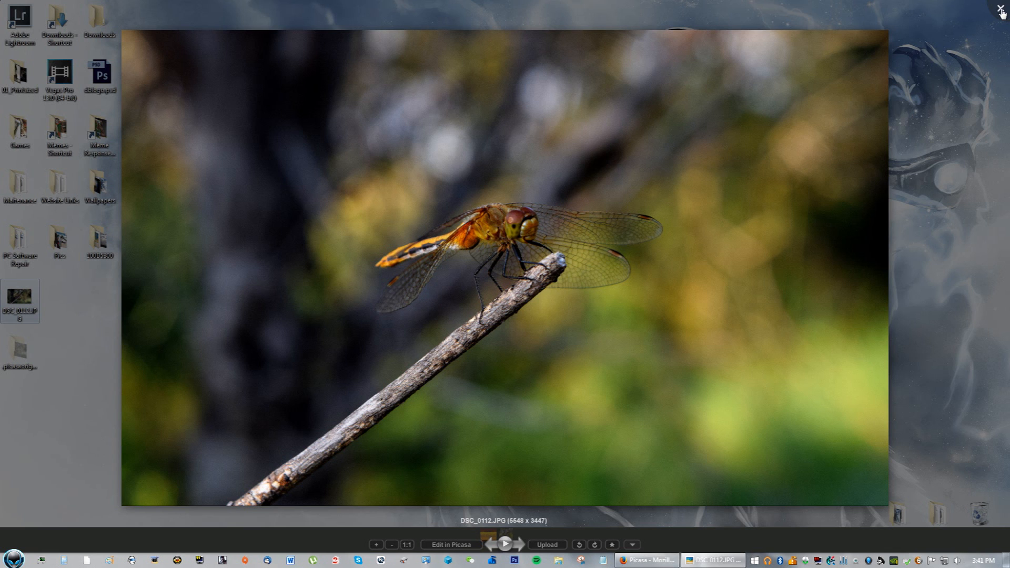
click(1001, 11)
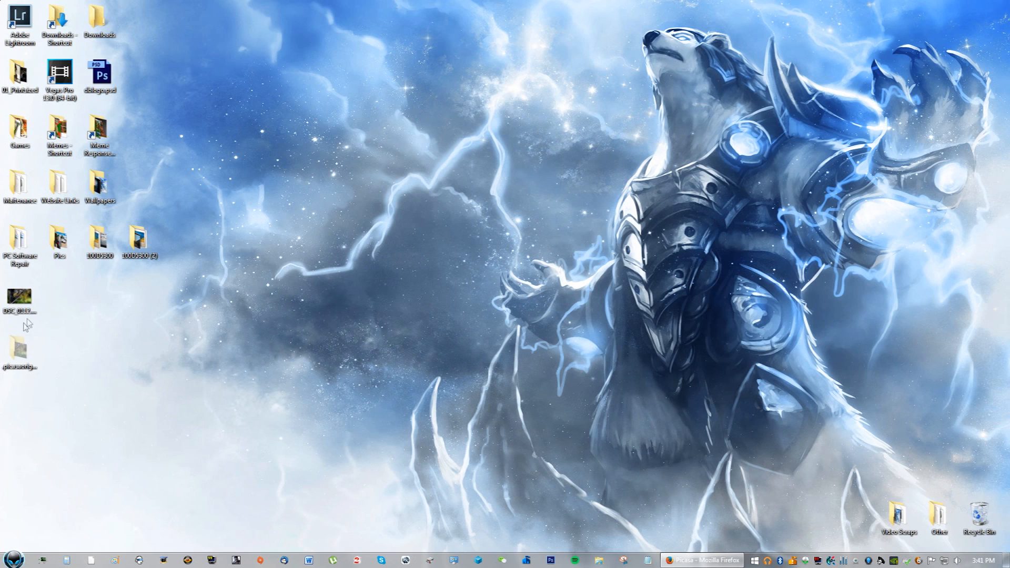
click(15, 374)
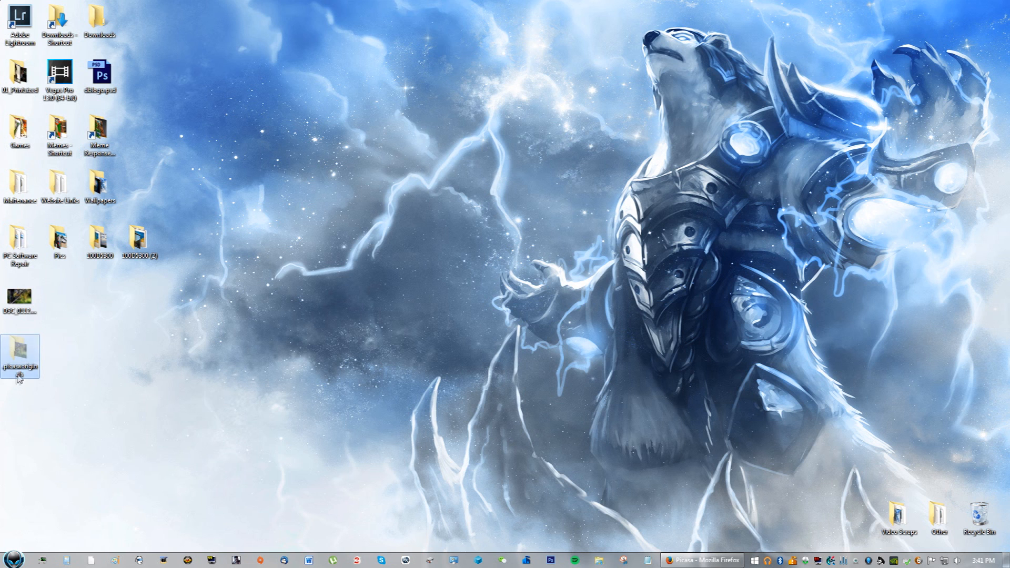
double_click(31, 378)
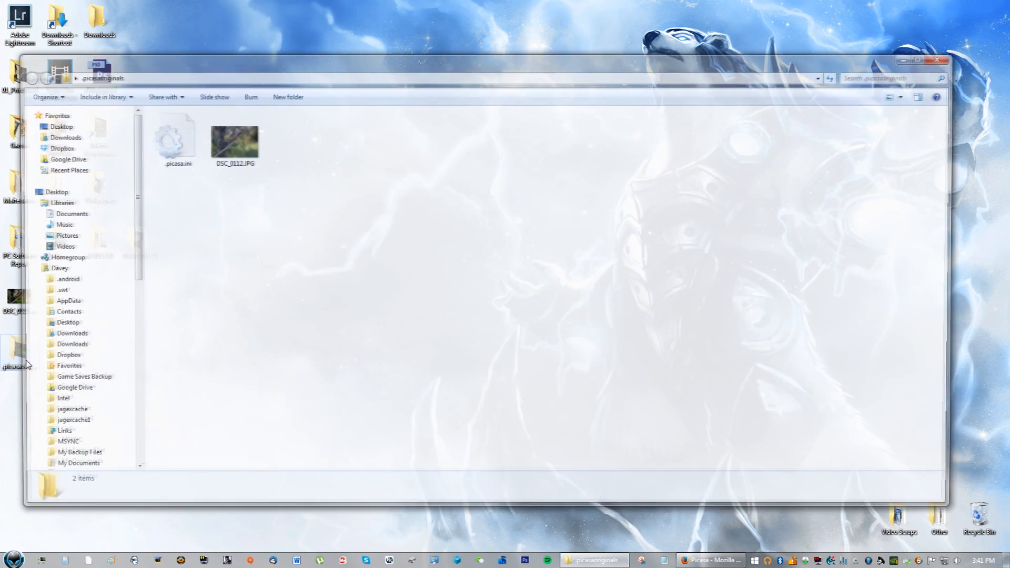
click(237, 143)
double_click(237, 143)
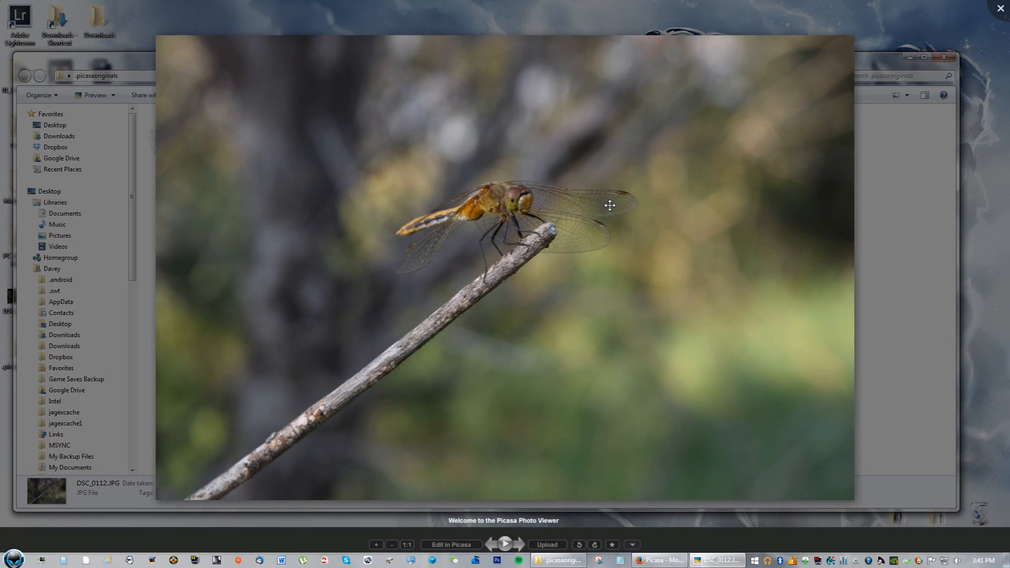
click(1000, 8)
click(944, 57)
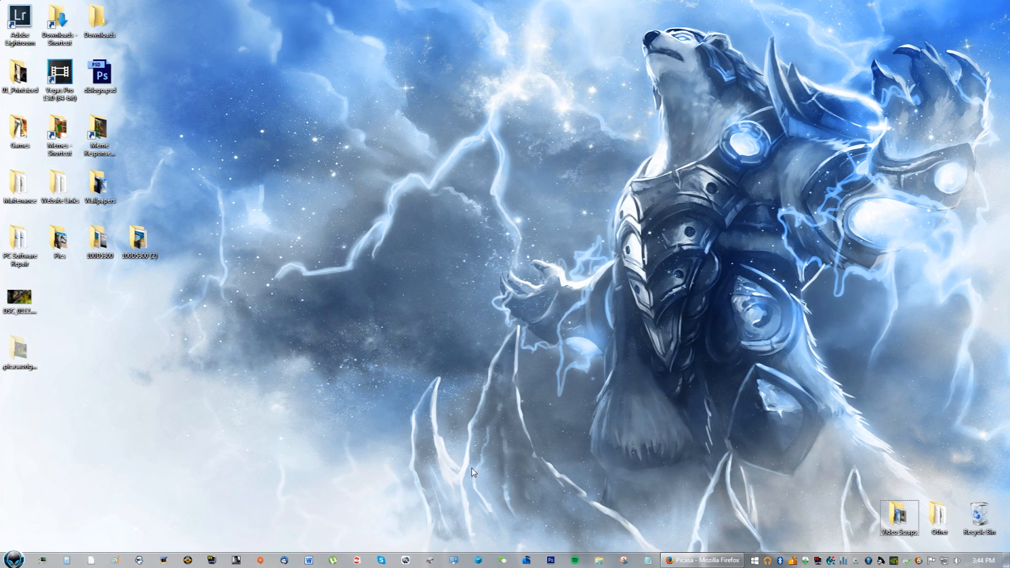
- Open DSC_0112.JPG from the desktop for editing in Picasa and undo its last save
double_click(19, 297)
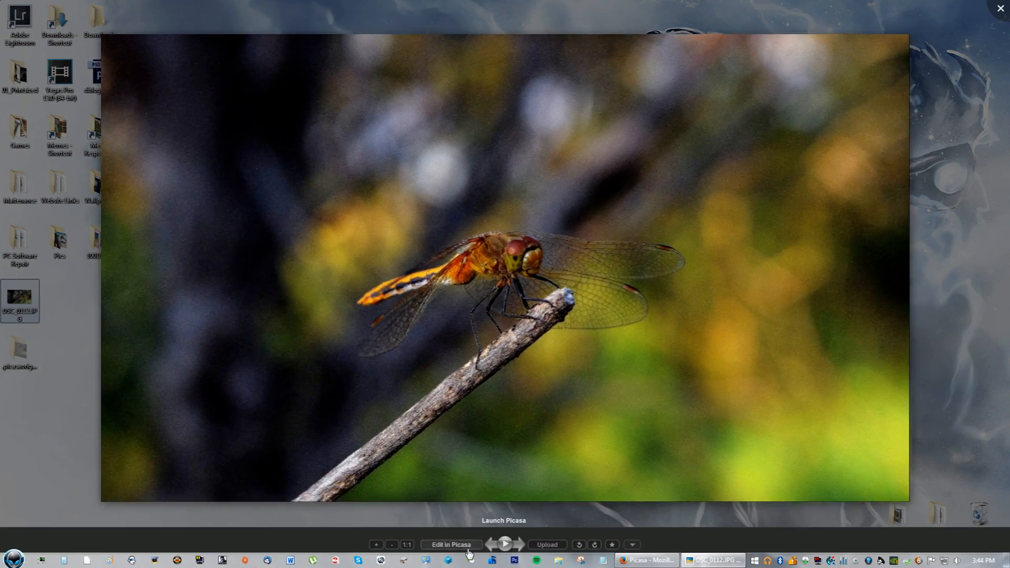
click(468, 545)
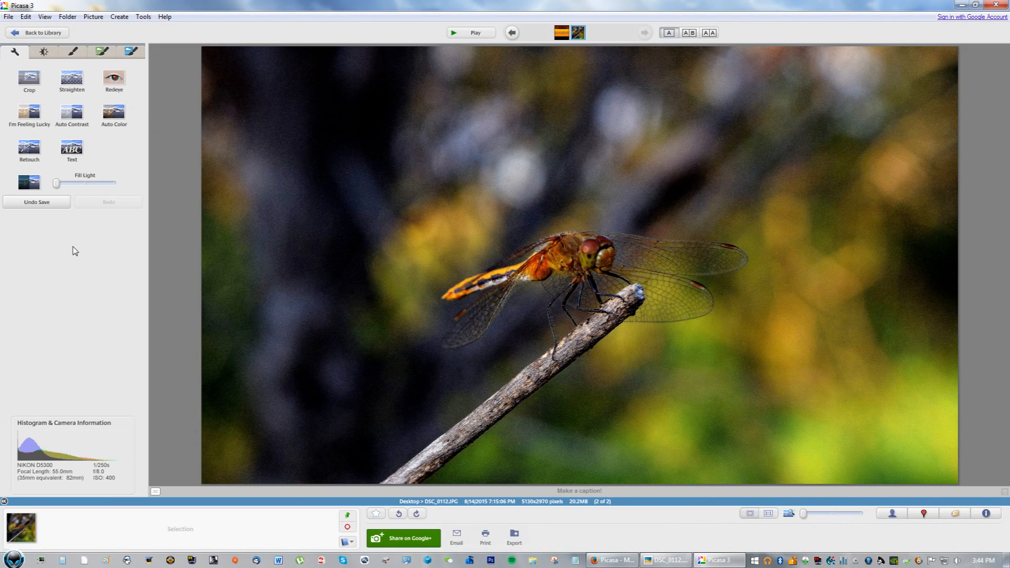
click(46, 203)
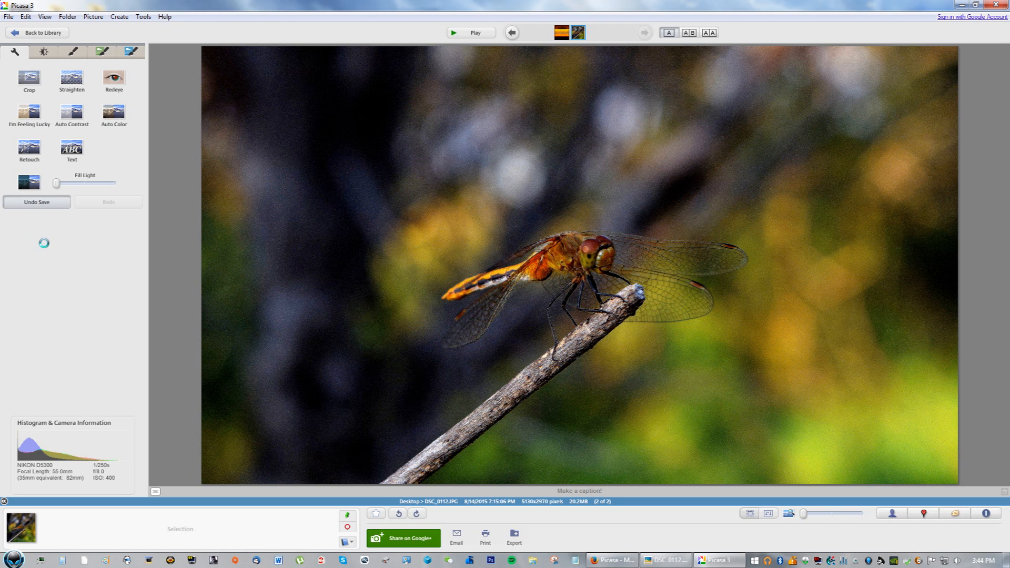